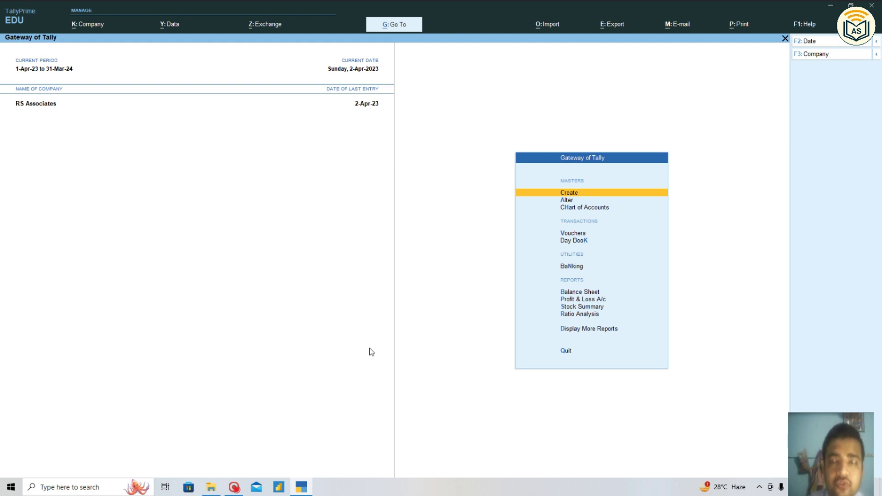
Open the ledger vouchers report for R.K Printers and go through its journal and payment entries
type("dalR")
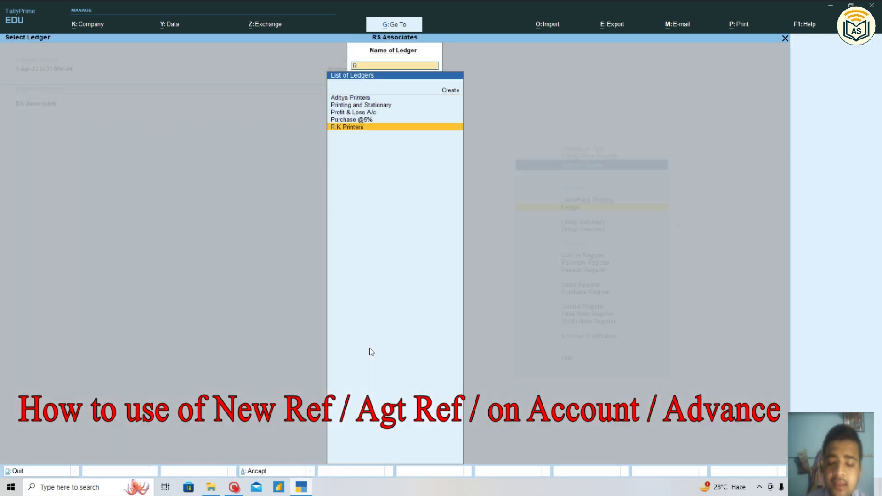
type(".K")
key("Return")
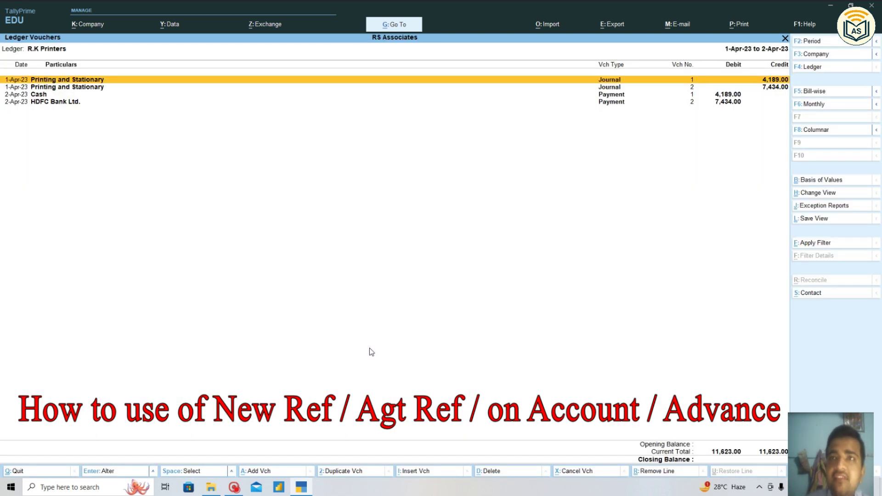
key("Down")
key("Down")
key("Down")
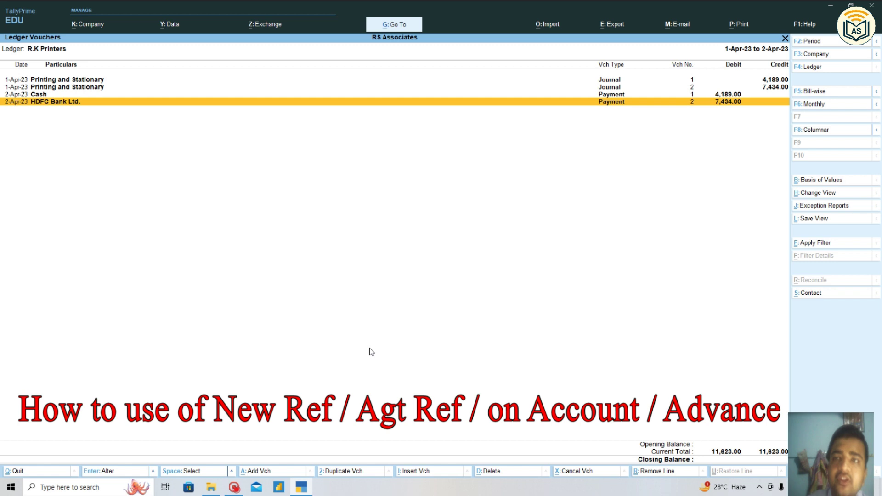
key("Up")
key("Up")
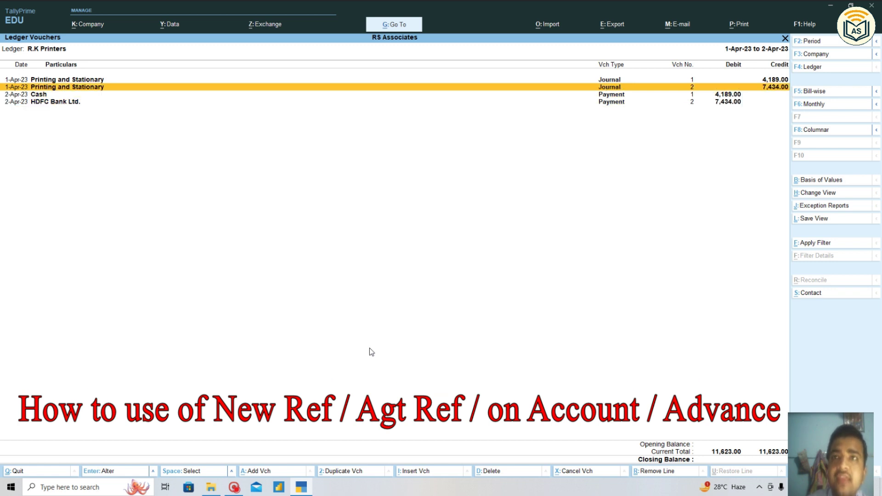
Examine the adjustment methods offered for the R.K Printers bill reference in journal voucher no. 2, and close the voucher
key("Return")
key("Down")
key("Down")
key("Return")
key("Return")
key("Return")
key("Return")
key("Return")
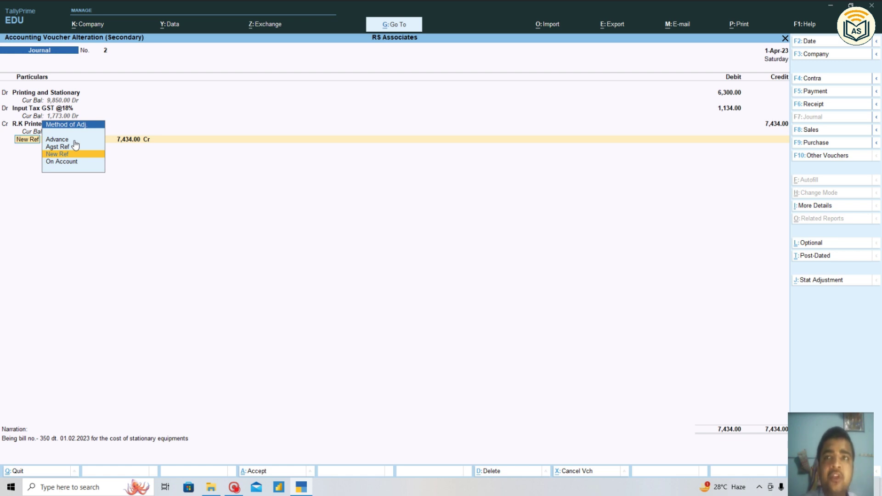
key("BackSpace")
key("Escape")
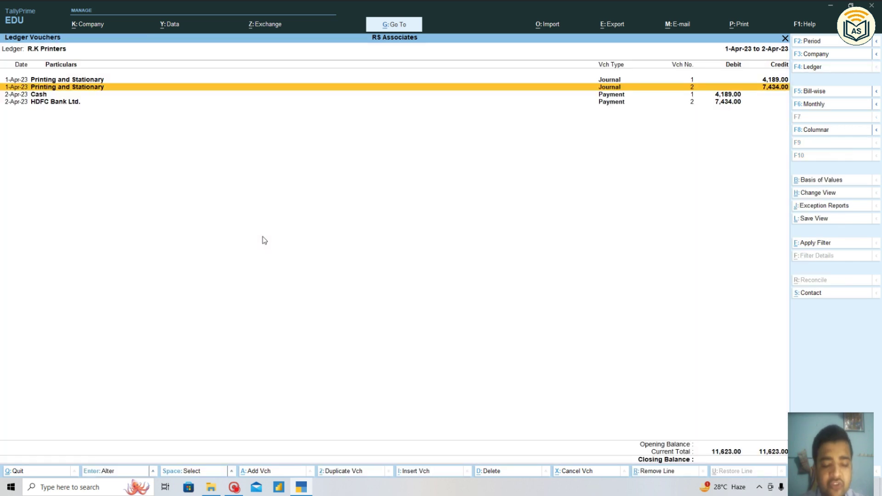
Open the invoice PDF "Chacha Visiting Card 2" from the Personal Details folder on drive D
key("super+d")
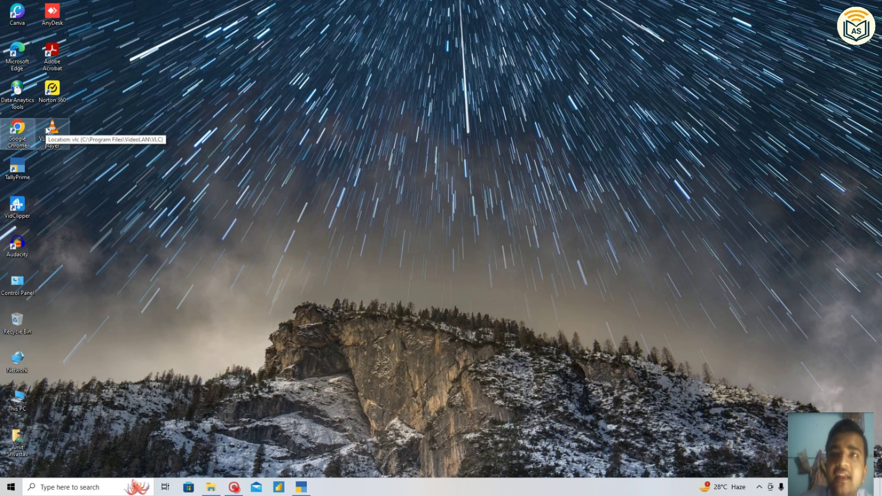
key("super+e")
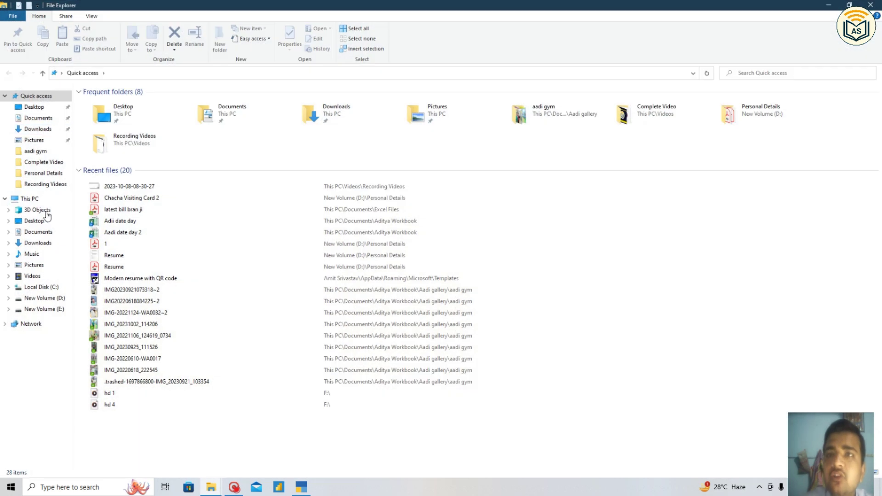
left_click(37, 297)
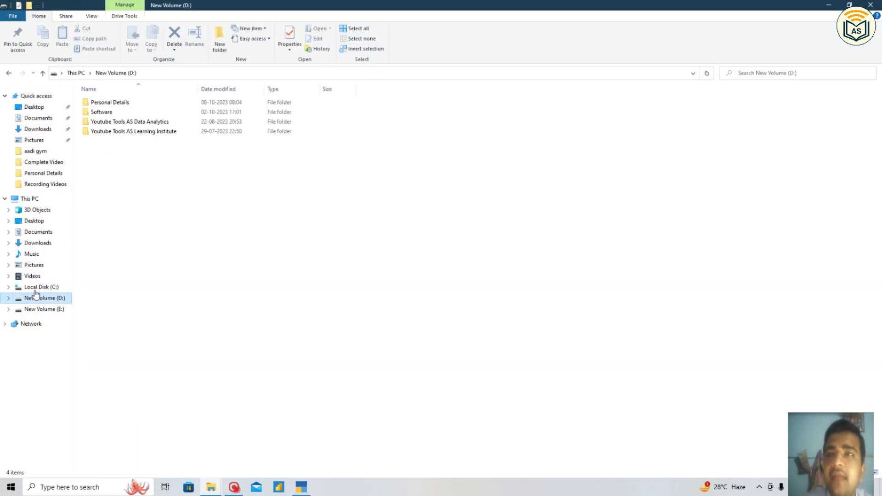
double_click(114, 103)
double_click(117, 141)
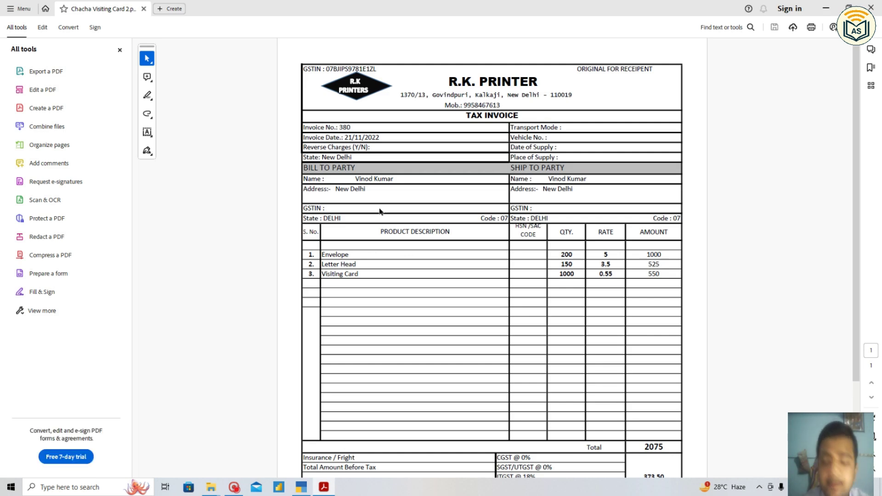
Switch back to TallyPrime and start a new journal voucher from the R.K Printers ledger
key("super+d")
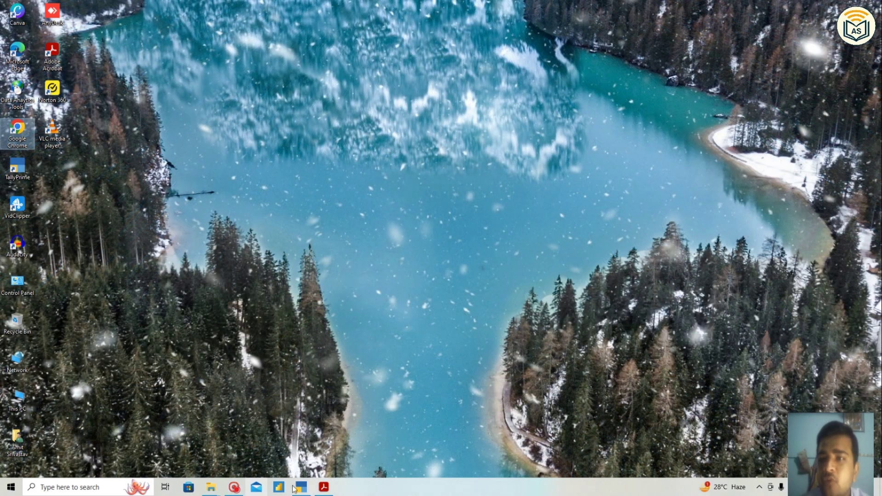
left_click(301, 487)
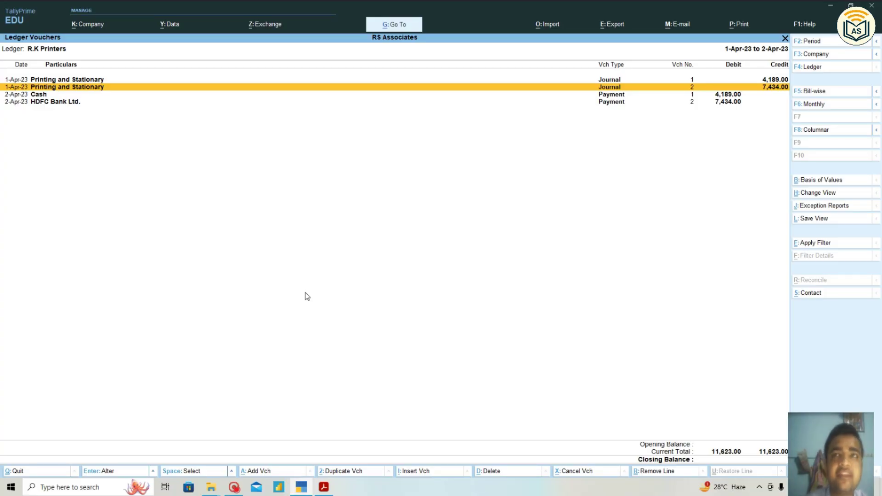
key("Down")
key("Down")
key("alt+a")
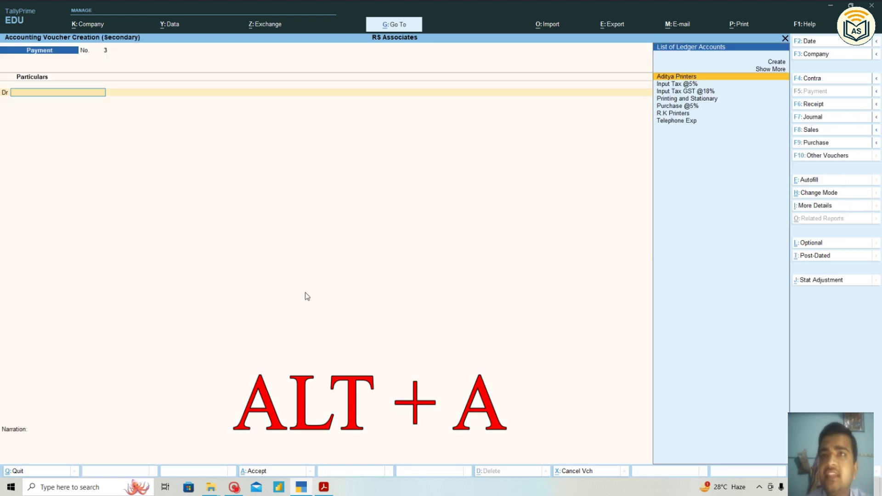
key("alt+Tab")
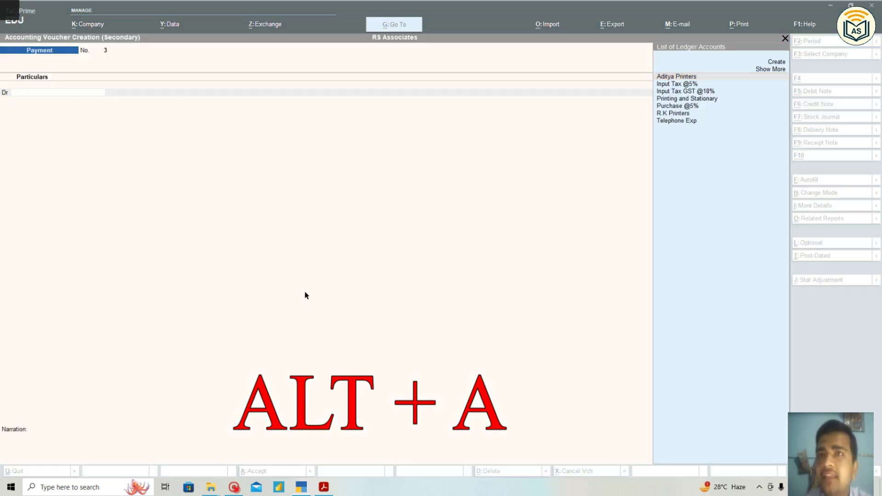
key("alt+Tab")
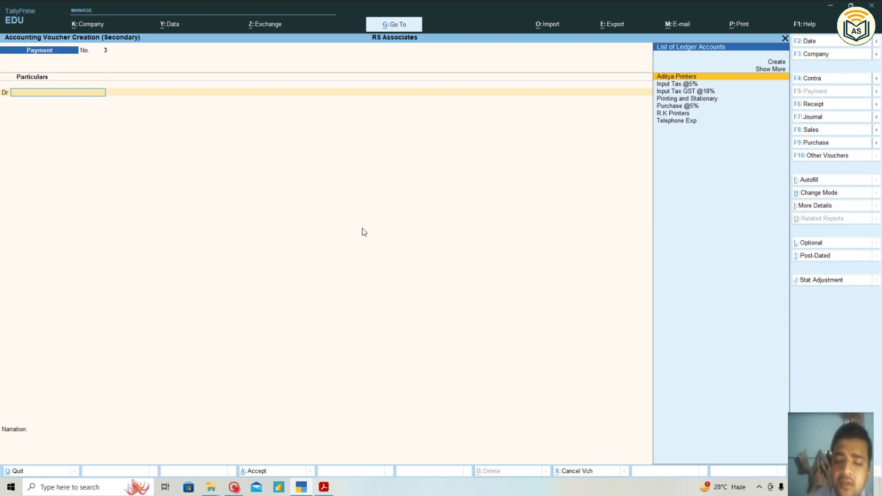
key("F7")
key("alt+Tab")
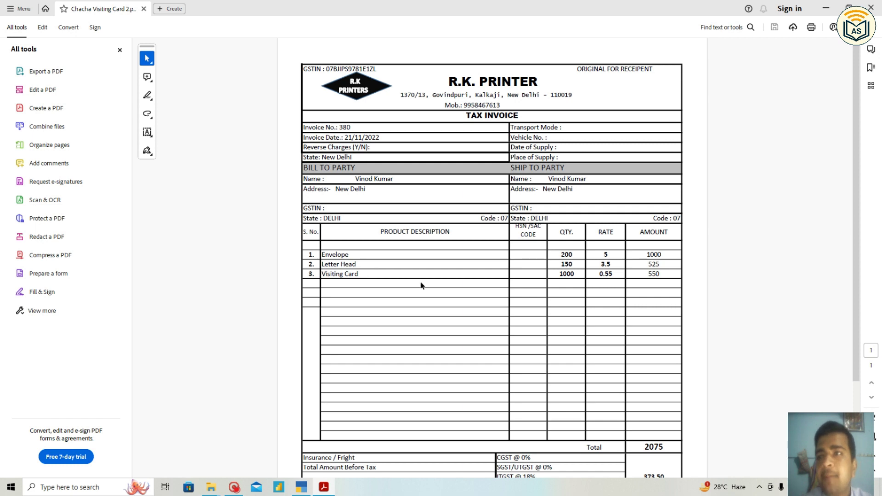
key("alt+Tab")
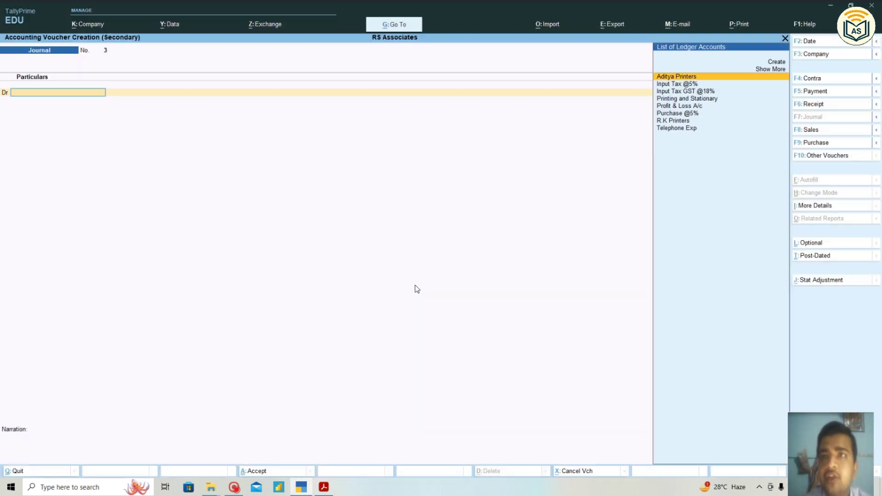
Debit the Printing and Stationary ledger with the invoice's pre-tax total of 2075
type("printing")
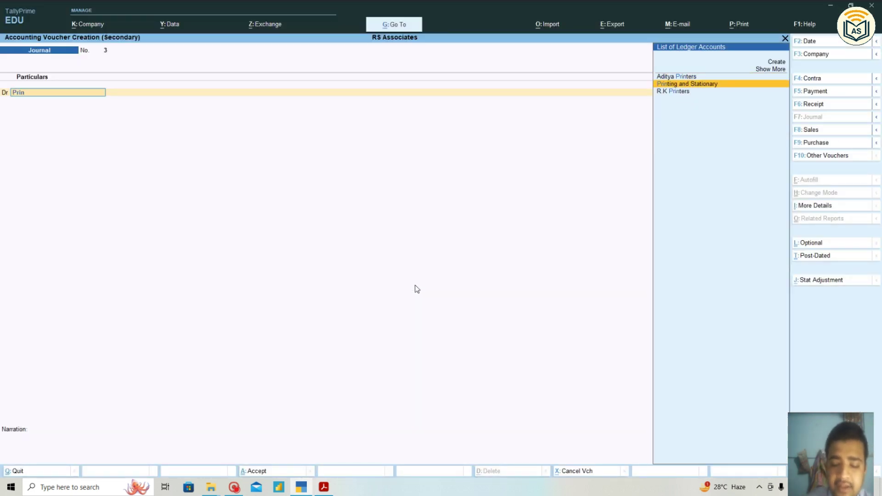
key("Return")
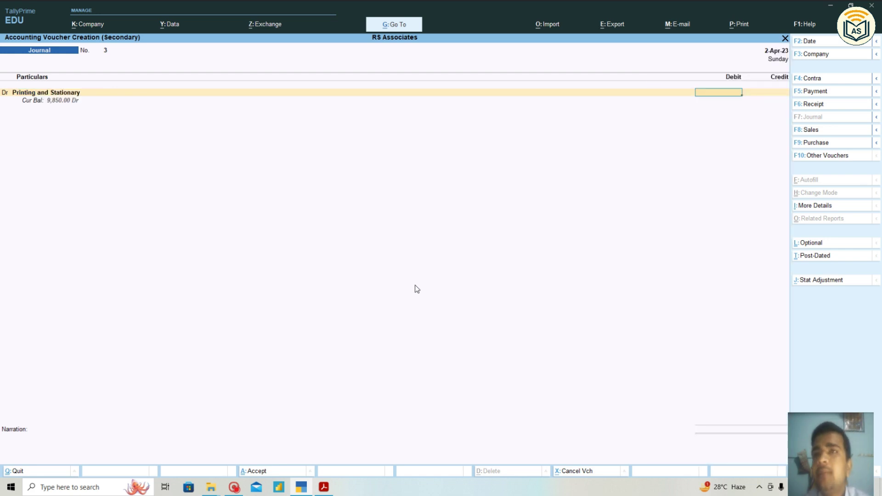
key("alt+Tab")
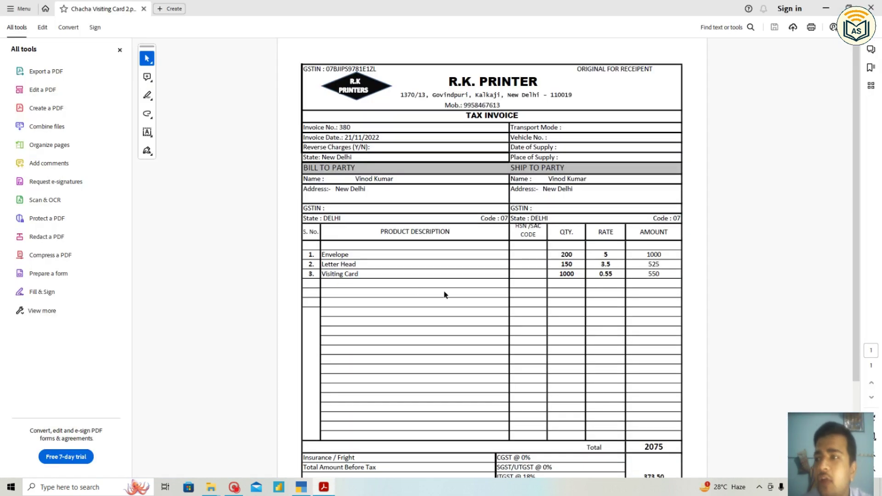
scroll(445, 296, "down", 3)
key("alt+Tab")
type("2075")
key("Return")
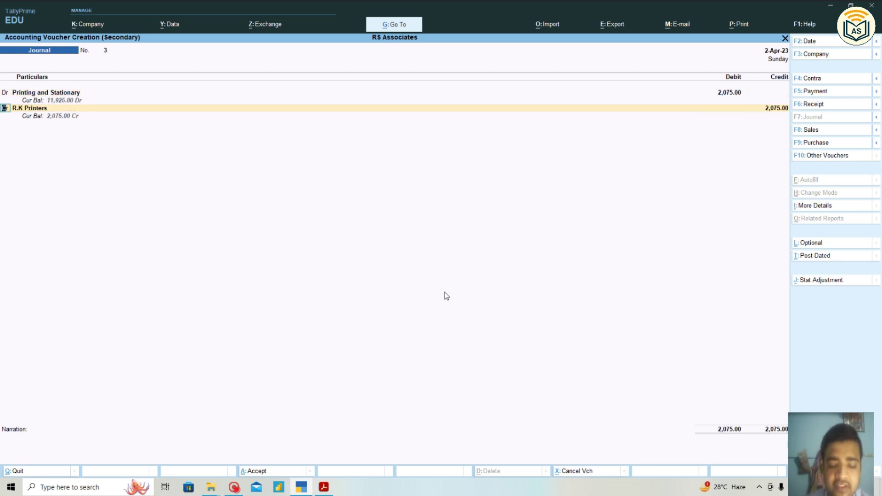
key("Return")
type("Input")
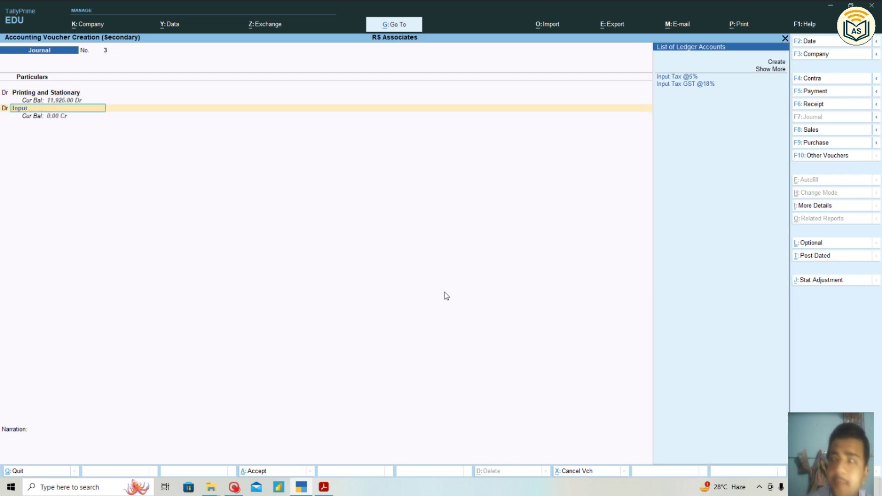
key("Down")
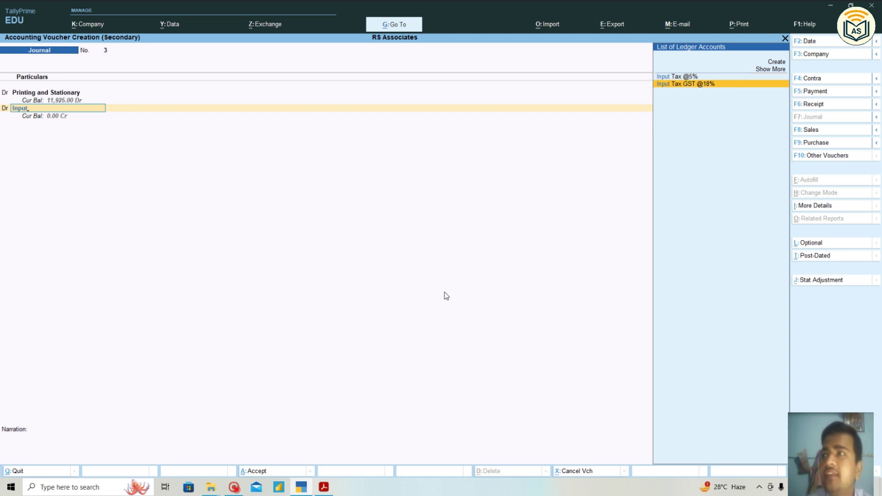
key("Return")
key("alt+Tab")
scroll(621, 293, "down", 1)
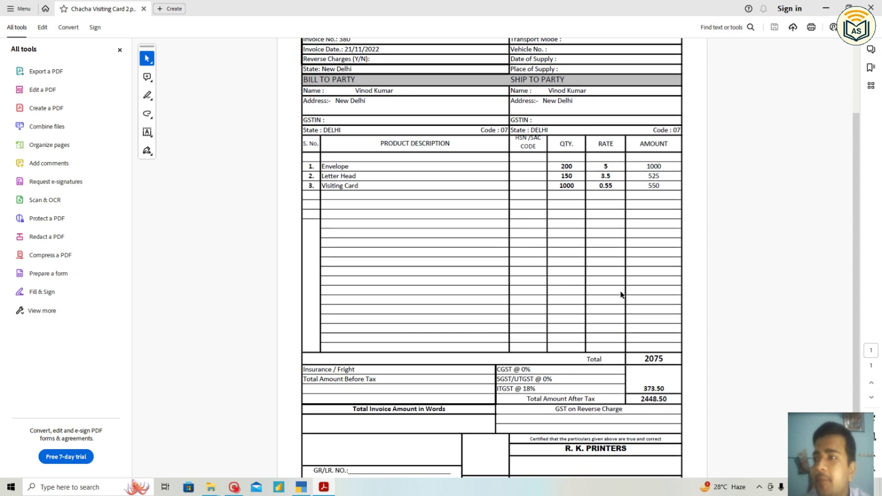
key("alt+Tab")
type("373.5")
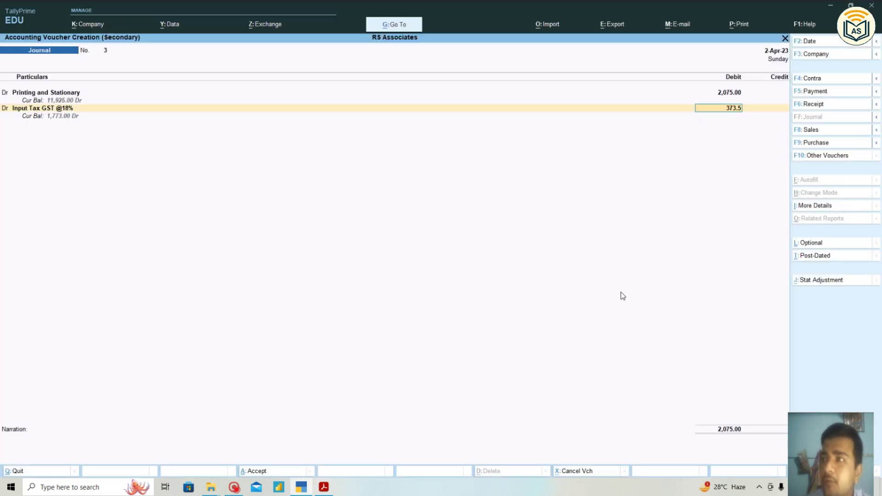
key("Return")
Credit R.K Printers with 2,448.50 after checking it against the invoice total, and open its bill-wise details
key("Return")
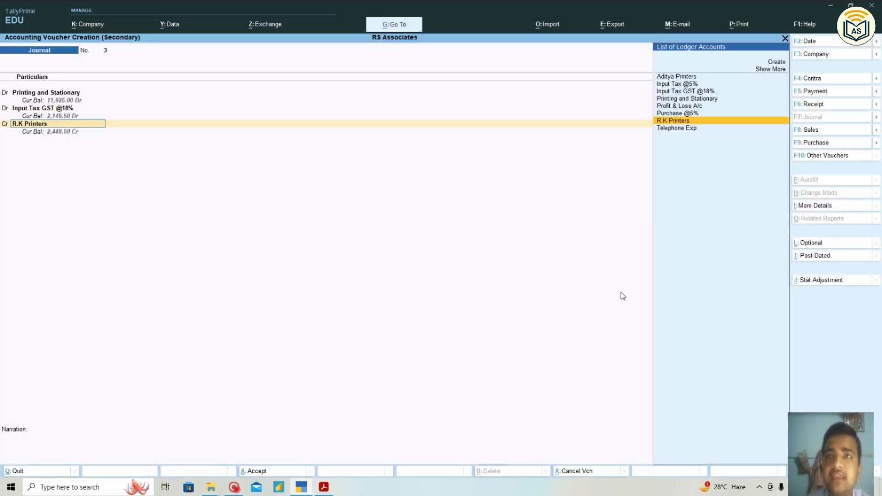
key("Return")
key("alt+Tab")
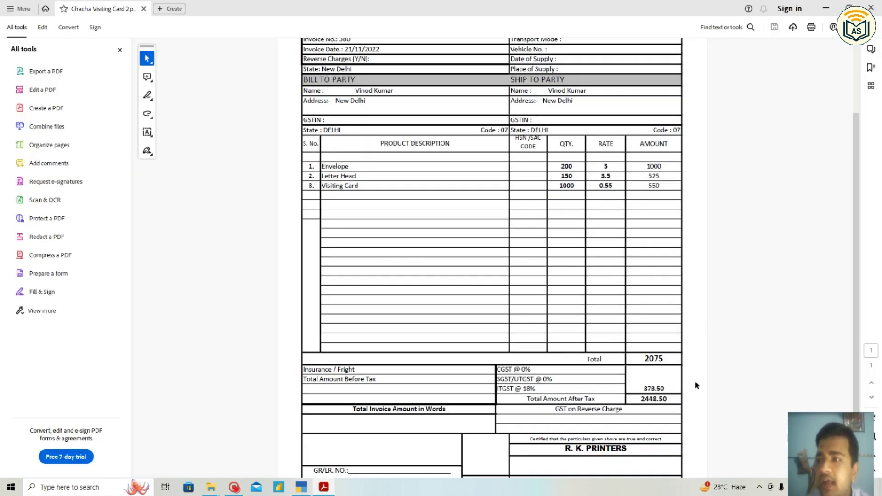
key("alt+Tab")
key("Return")
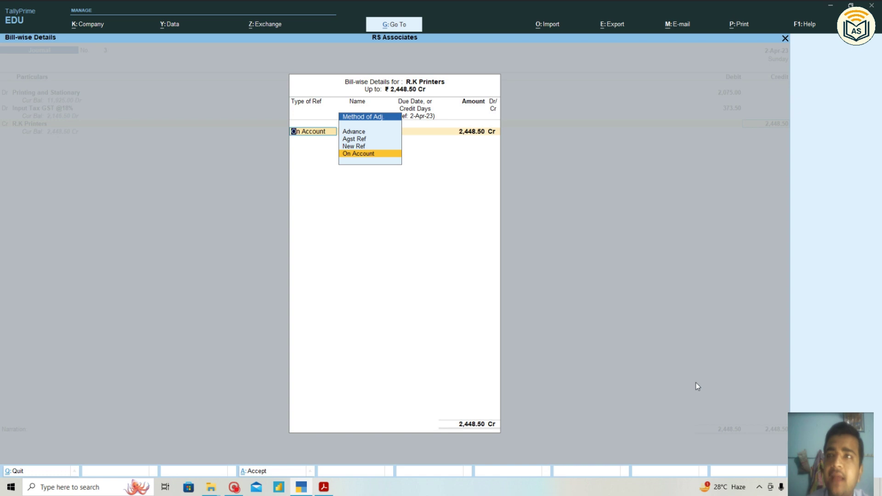
Go through the adjustment methods and set the type of reference for R.K Printers to New Ref
key("Up")
key("Up")
key("Up")
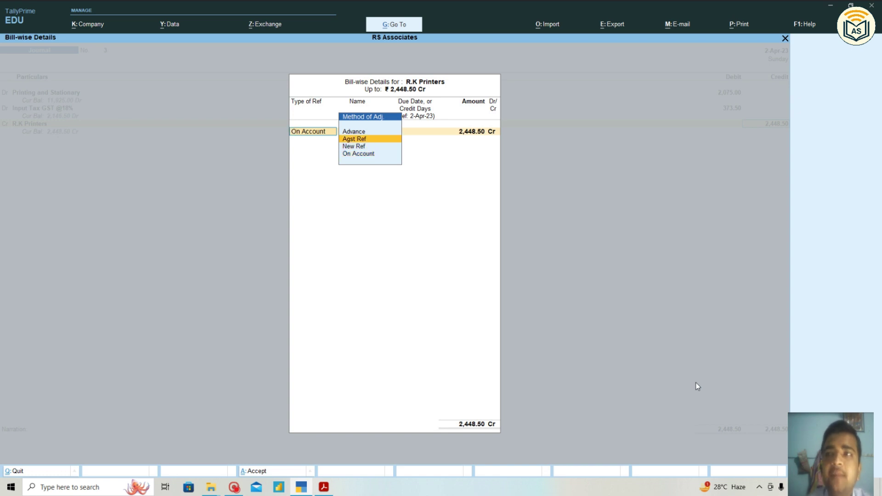
key("Down")
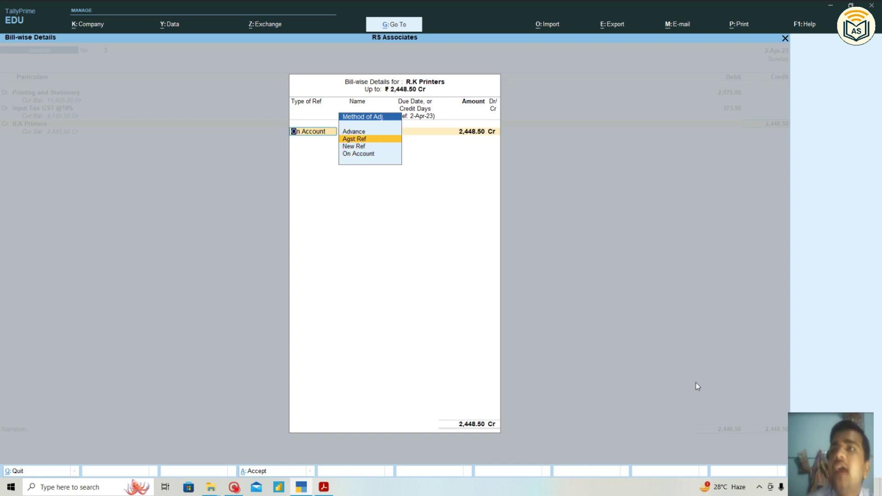
key("Up")
key("Down")
key("Down")
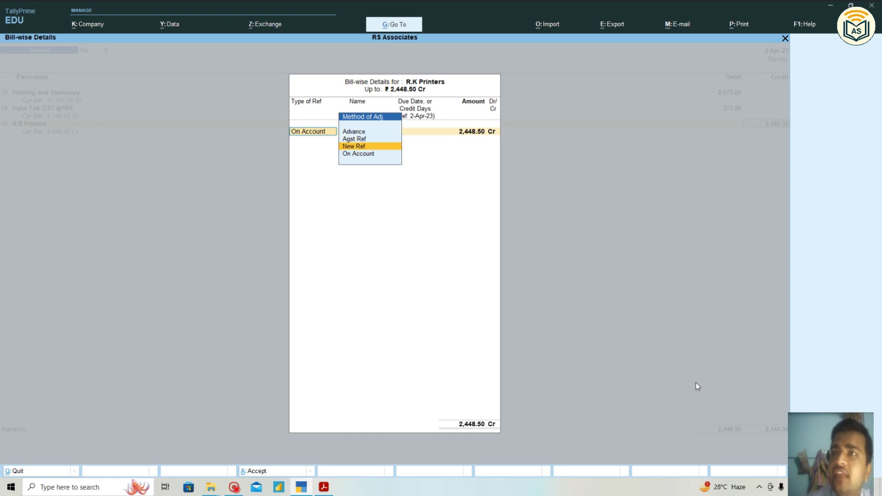
key("Down")
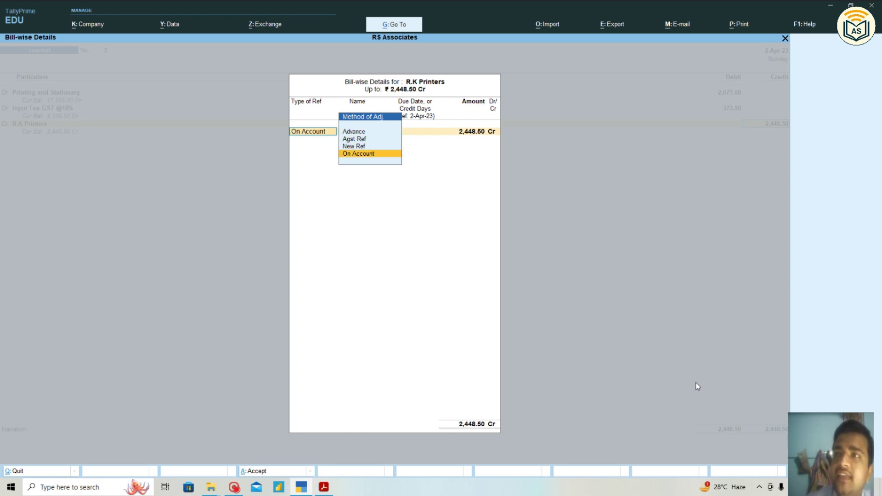
key("Up")
key("Up")
key("Down")
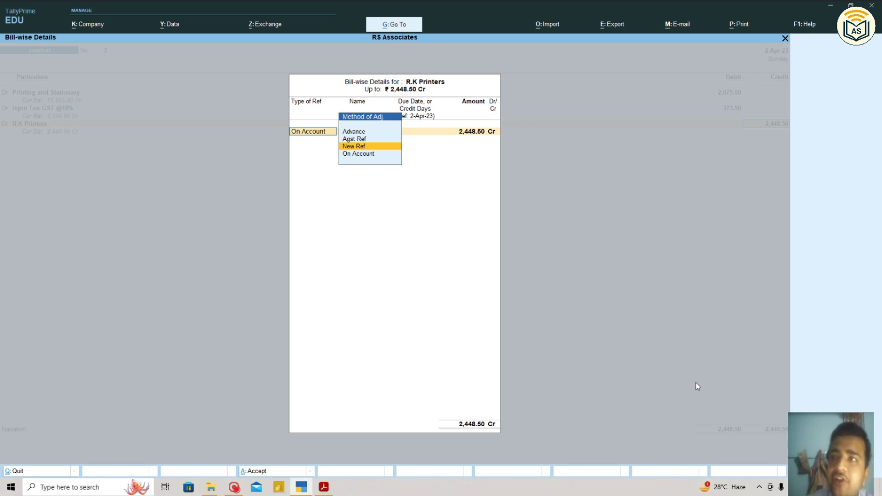
key("Return")
Name the new reference "380 dt. 21.11.2022" after the invoice's number and date, and accept the full 2,448.50 Cr against it
key("alt+Tab")
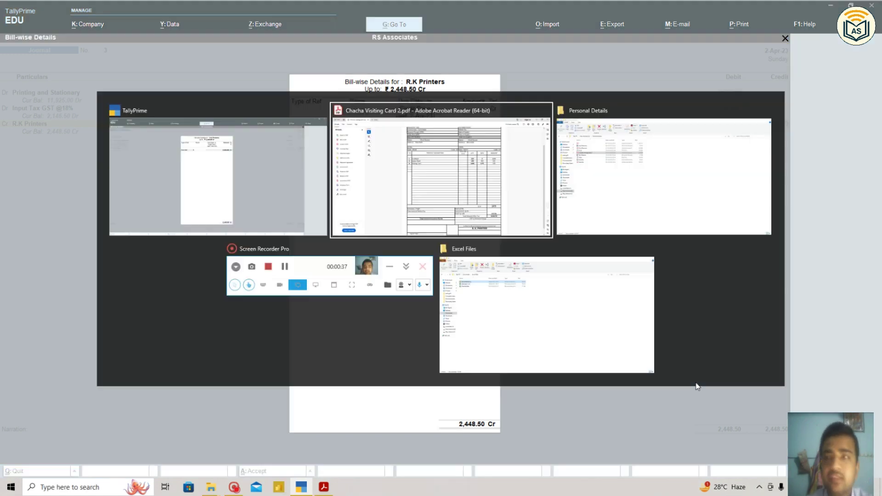
scroll(723, 330, "up", 3)
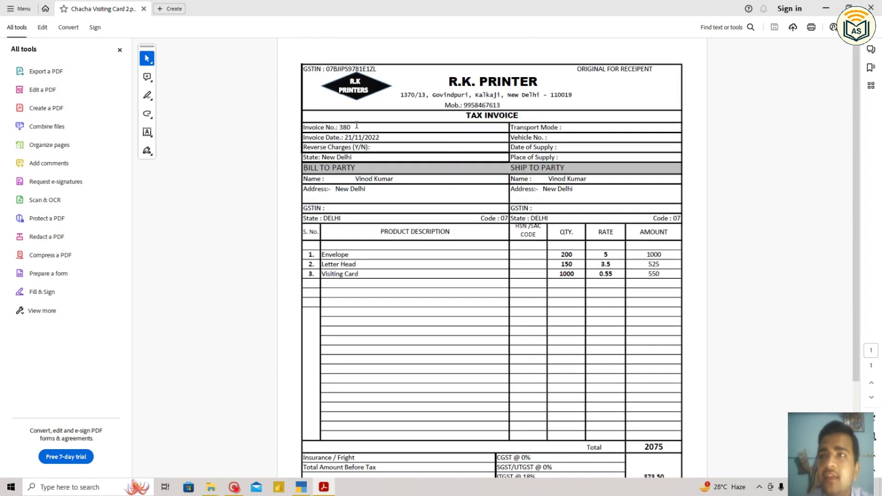
key("alt+Tab")
type("80")
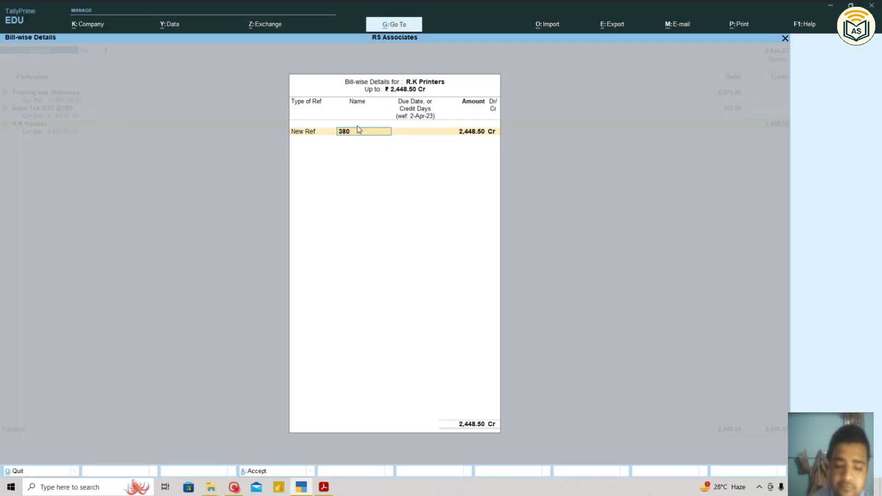
type(" dt")
key("alt+Tab")
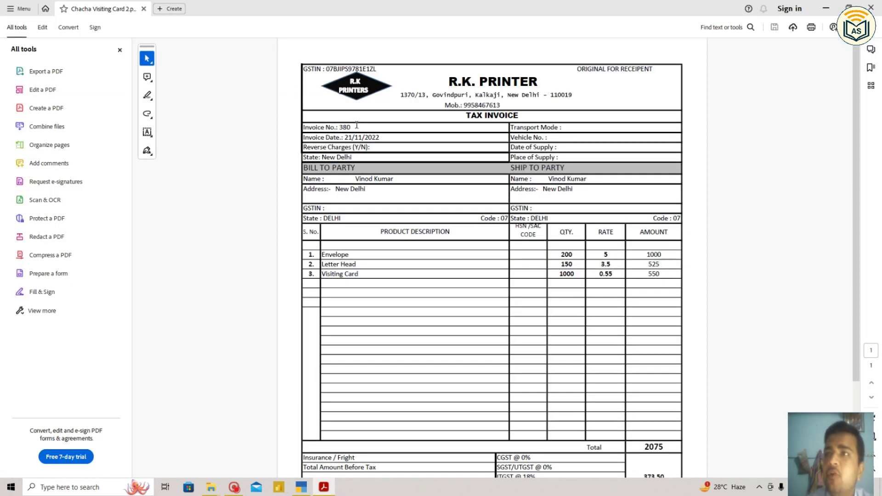
key("alt+Tab")
type("21.11.2022")
key("Return")
key("Return")
key("Return")
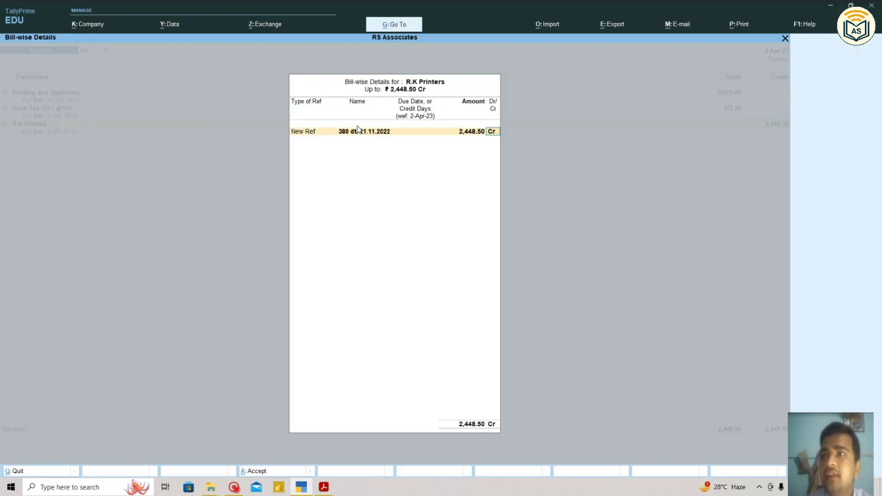
key("Return")
Try to change the journal voucher's date to the invoice date 21.11.2022
key("F2")
type("21.11.2022")
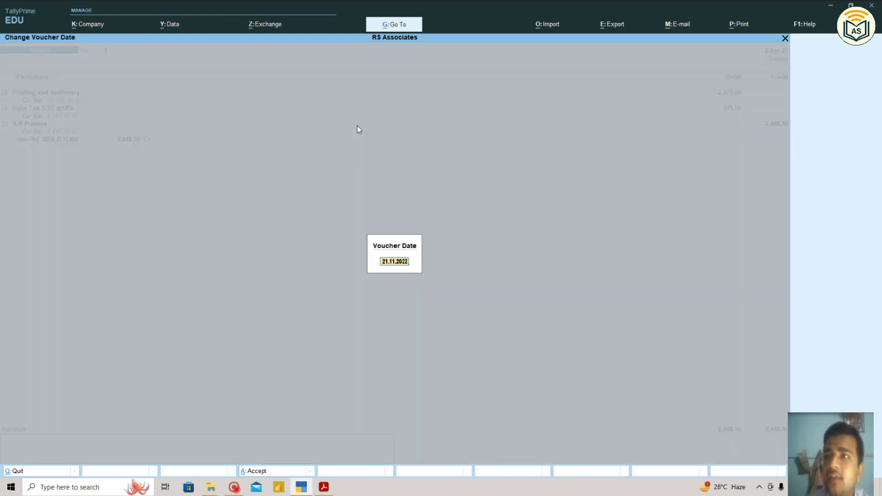
key("Return")
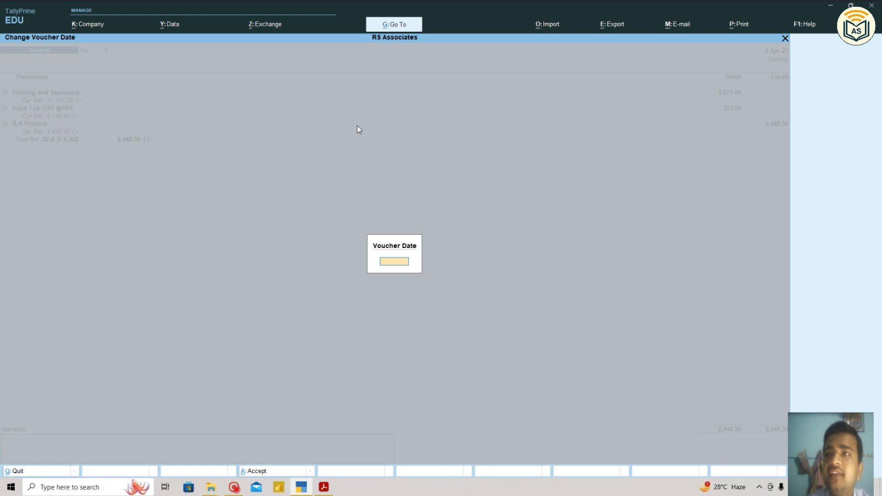
key("F2")
type("21.11")
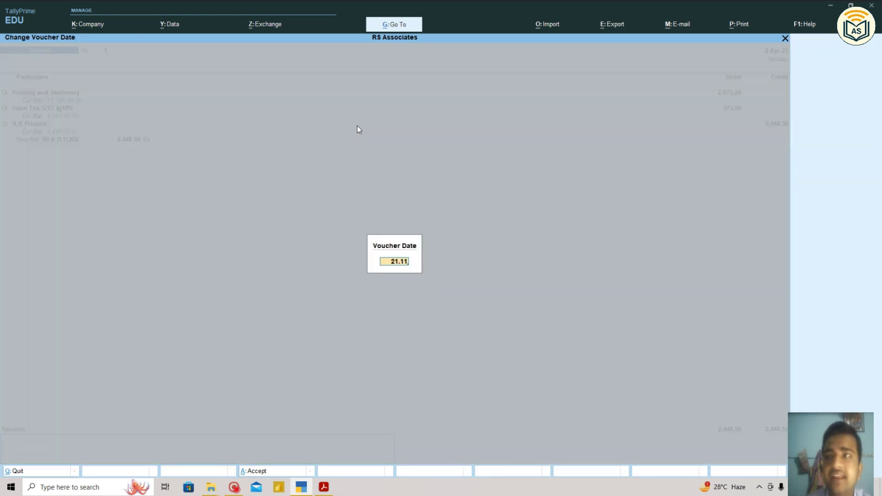
key("BackSpace")
key("BackSpace")
key("BackSpace")
key("BackSpace")
key("BackSpace")
key("Escape")
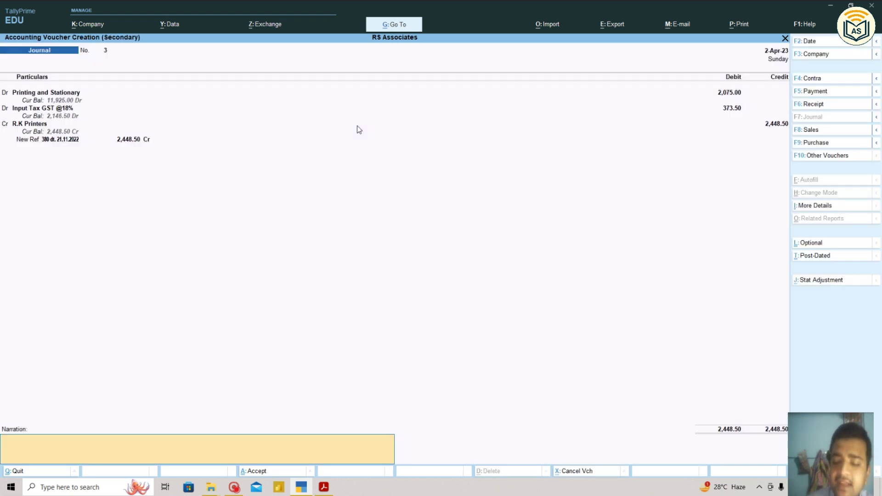
key("BackSpace")
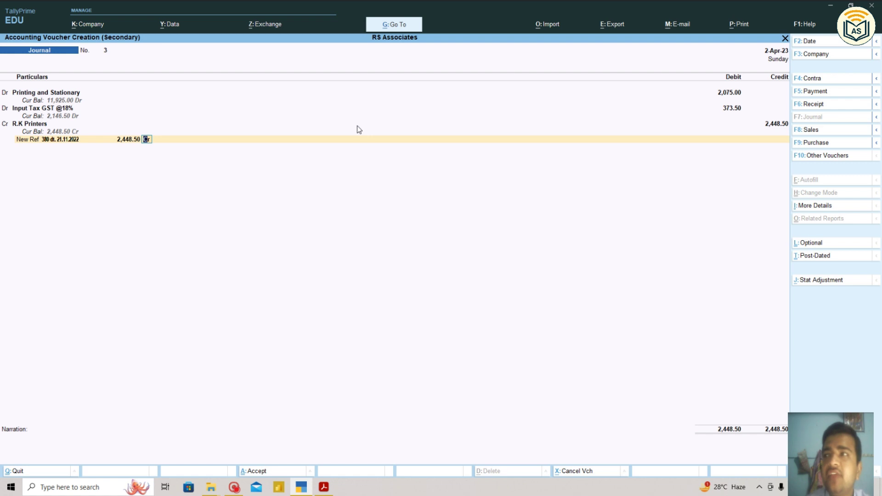
key("Return")
Begin the journal's narration with "Being bill no.- 380 dt. 21.11.2022 for the cost of"
type("Be")
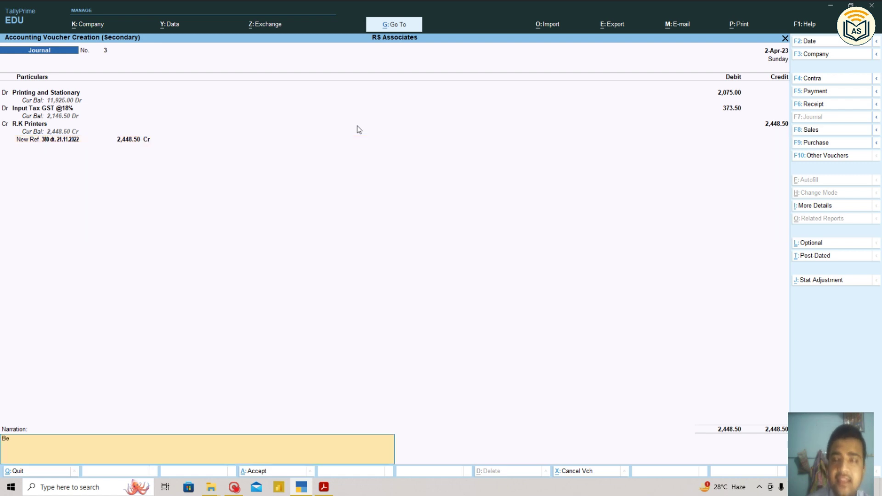
type("ing bill n")
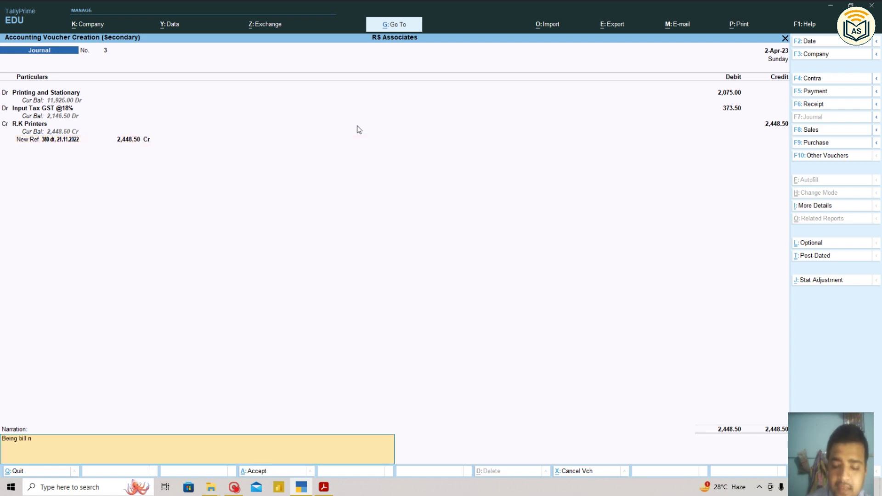
type("o.- 380 dt")
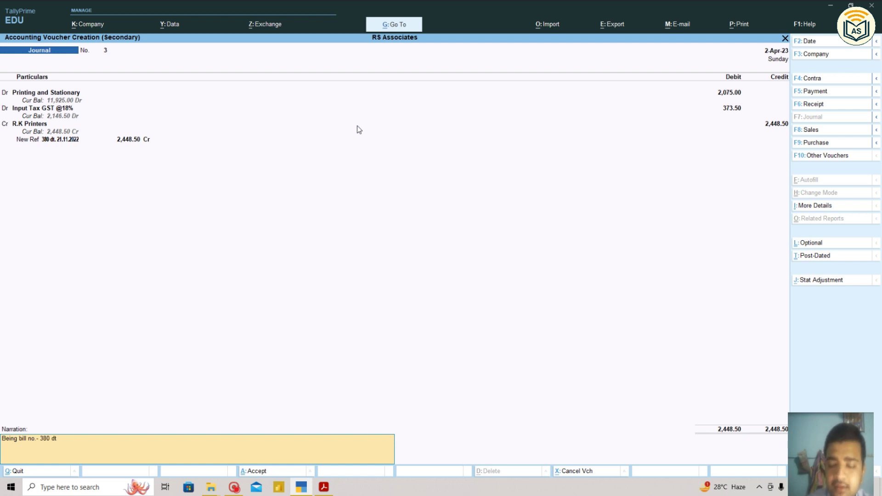
type(". 21.11.2021")
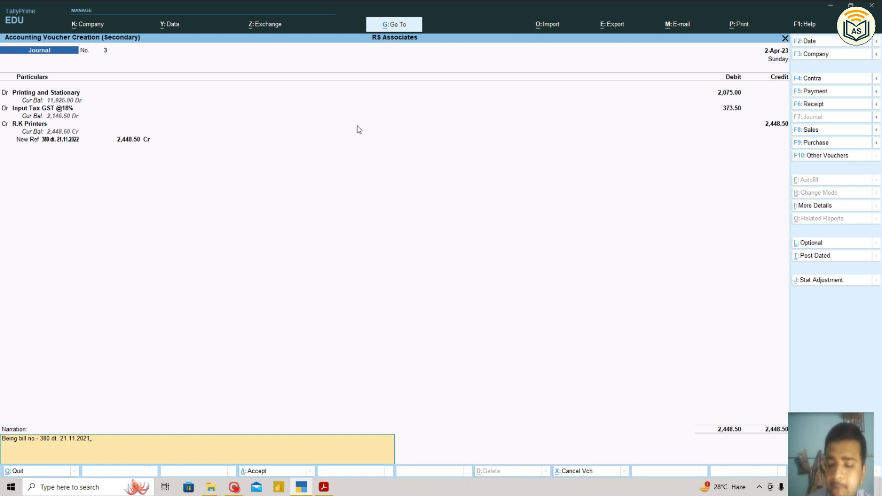
key("BackSpace")
type("2 for the cost of")
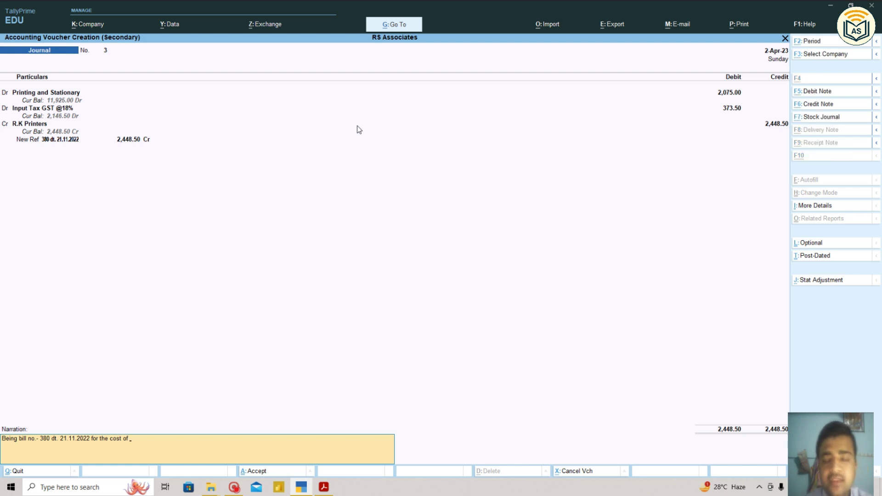
Complete the narration with the invoice's items, "envelope letterhead visiting card", and save the journal voucher
key("alt+Tab")
key("alt+Tab")
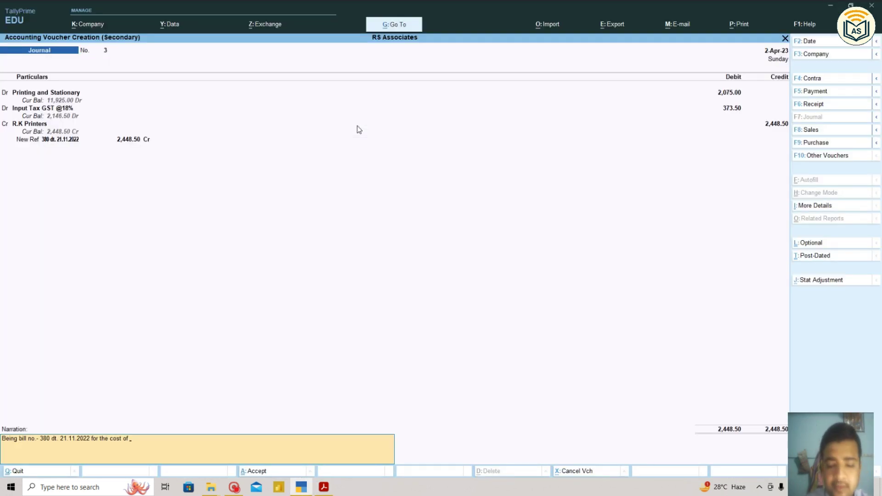
type("envelo")
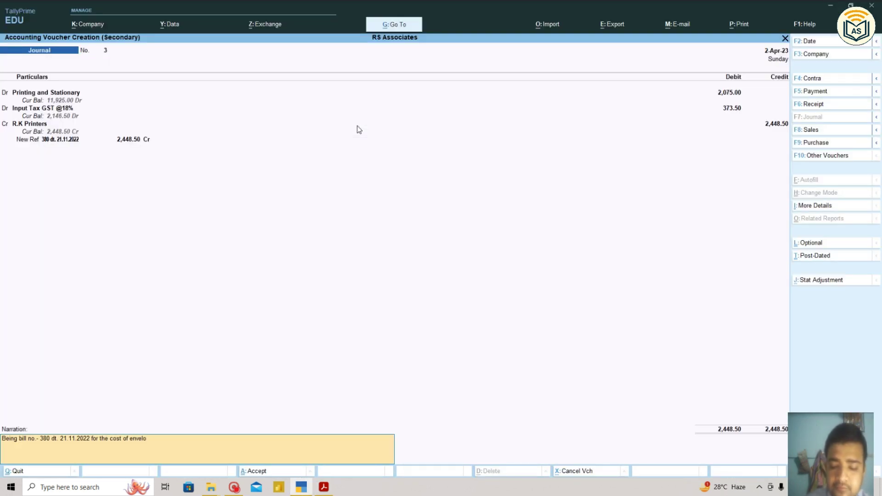
type("pe")
key("alt+Tab")
key("alt+Tab")
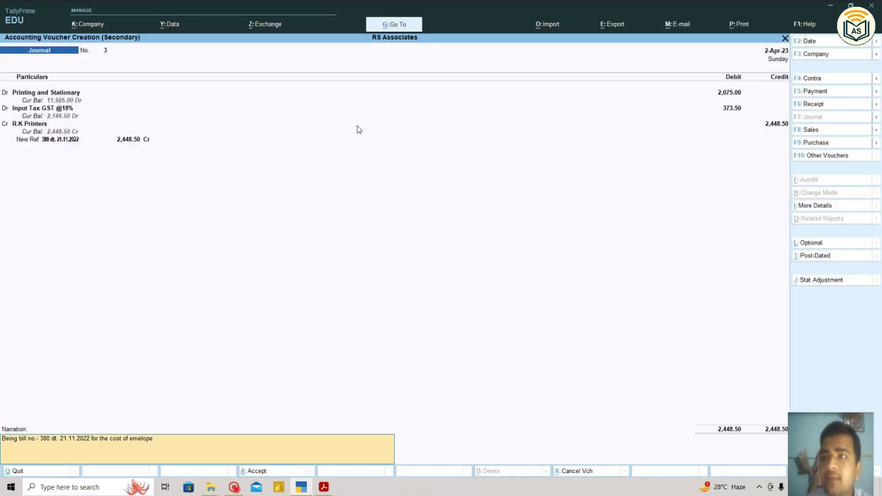
type("letterhead")
key("alt+Tab")
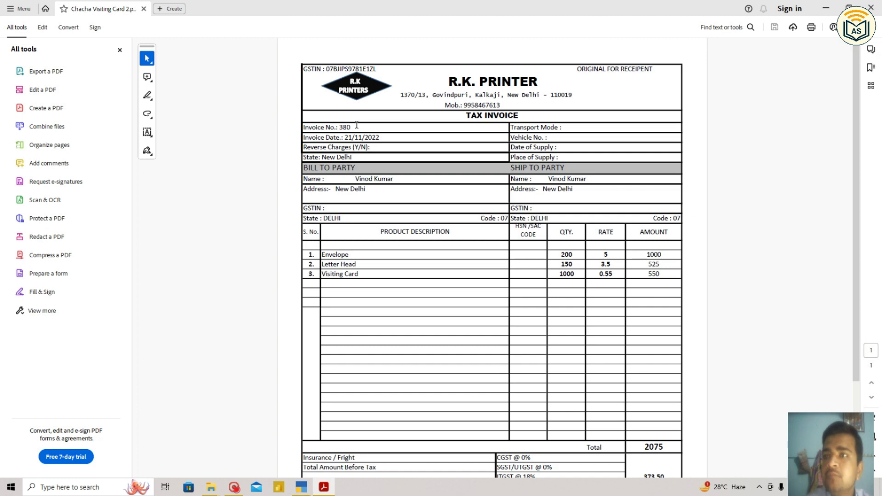
key("alt+Tab")
type("visiting")
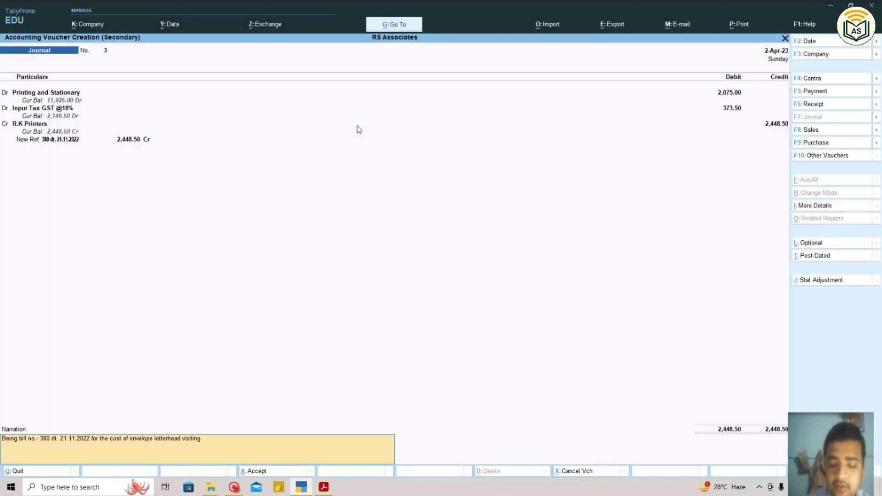
type(" card")
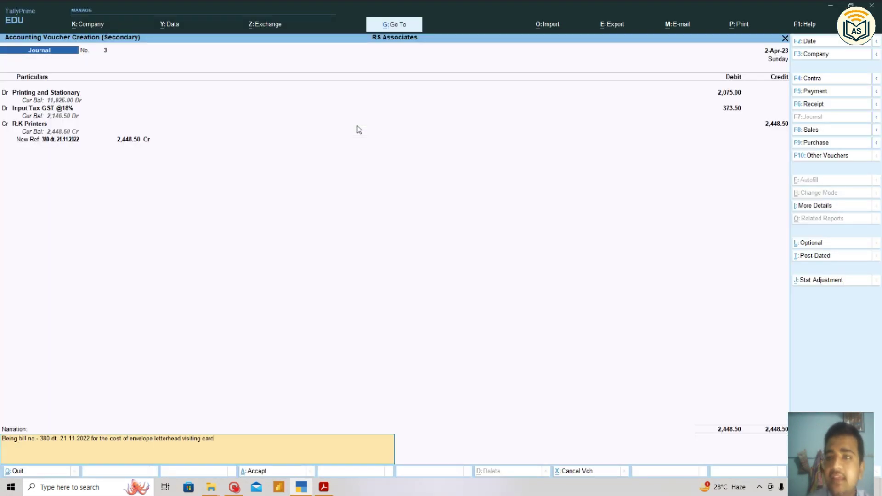
key("Return")
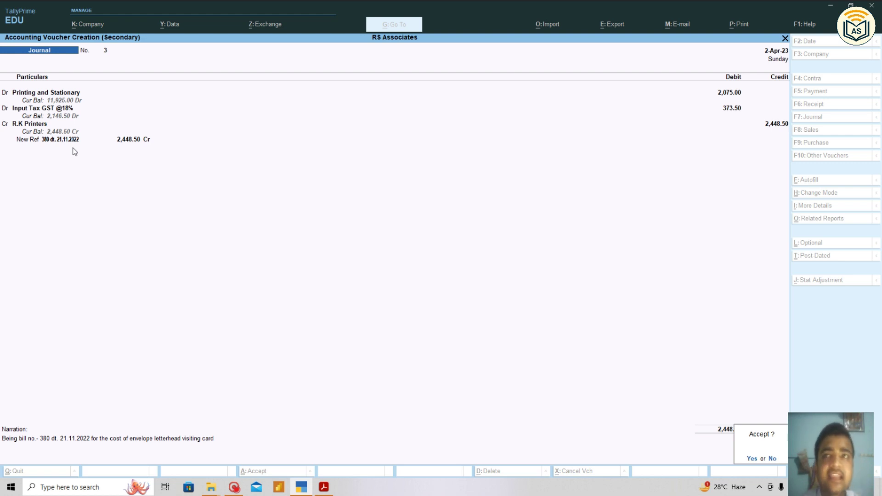
key("Return")
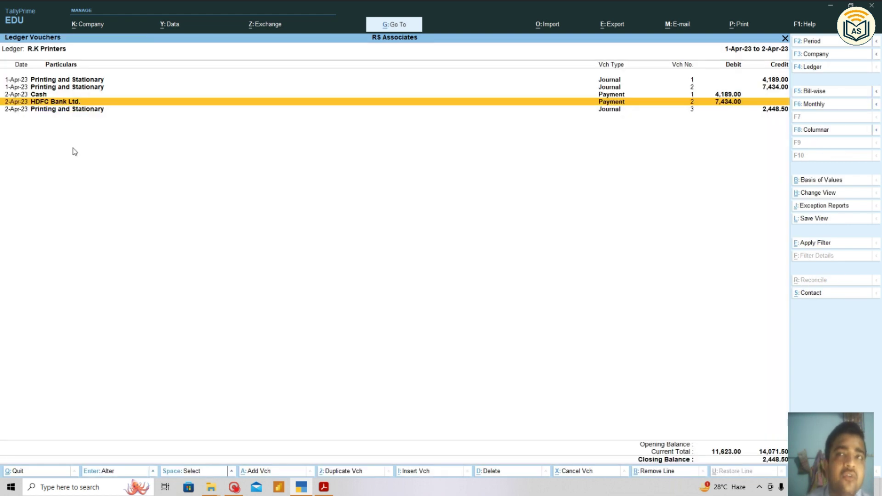
Add a payment voucher from the R.K Printers ledger report and debit R.K Printers with 2448.50
key("Down")
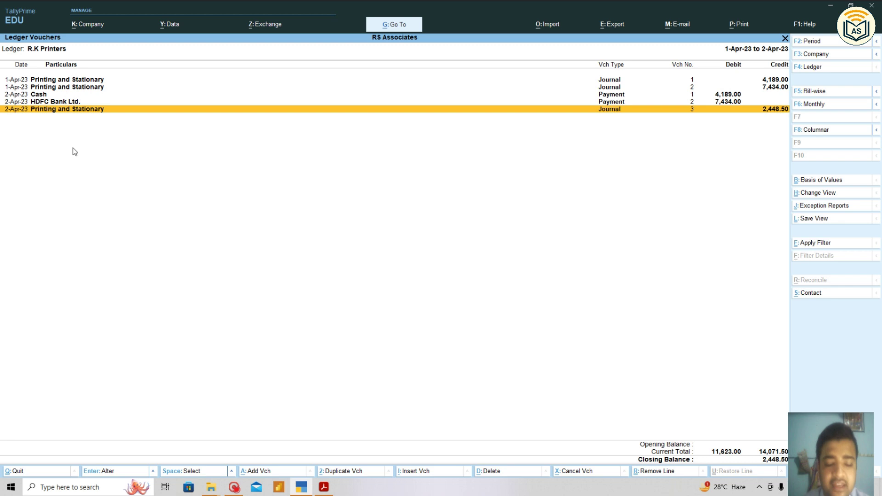
key("alt+a")
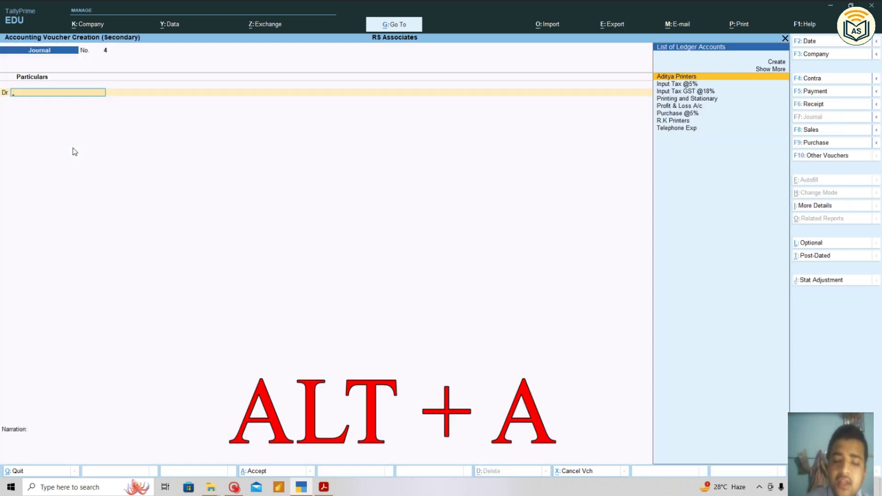
key("F5")
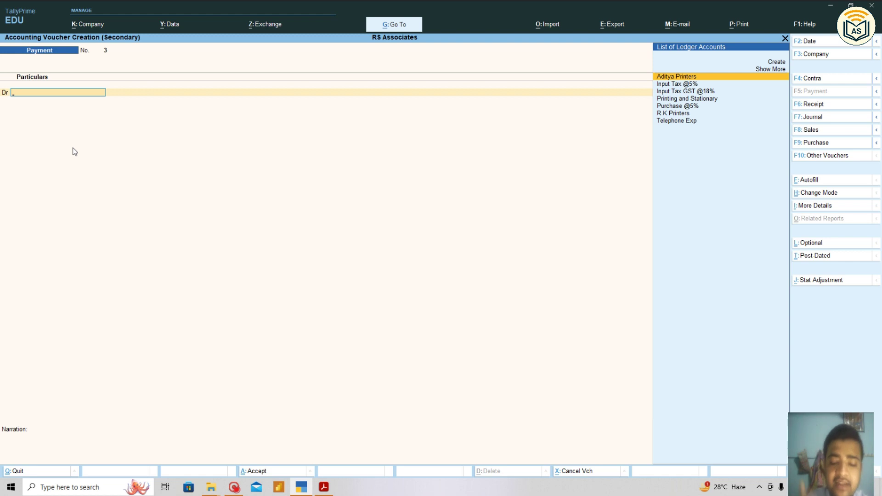
type("Rk Print")
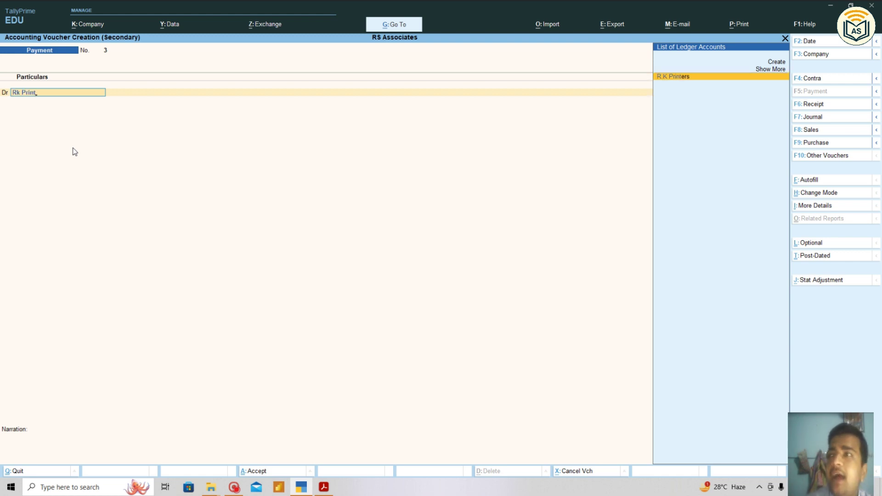
key("Return")
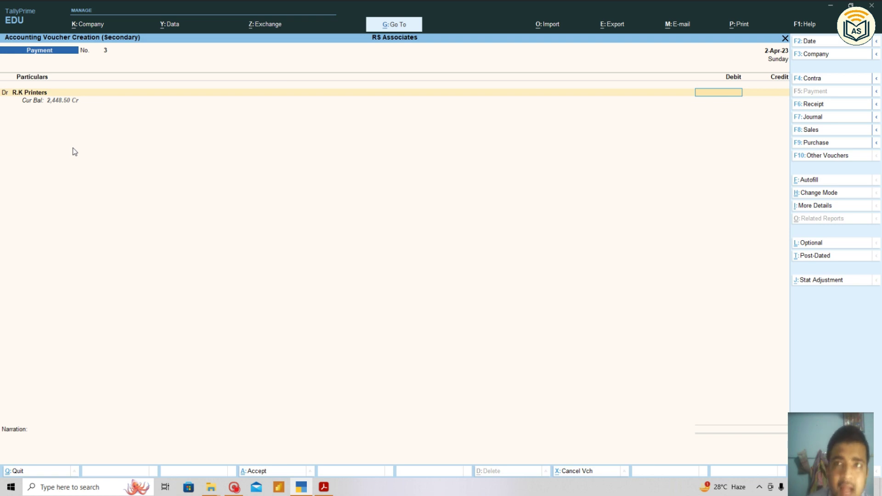
type("2448.50")
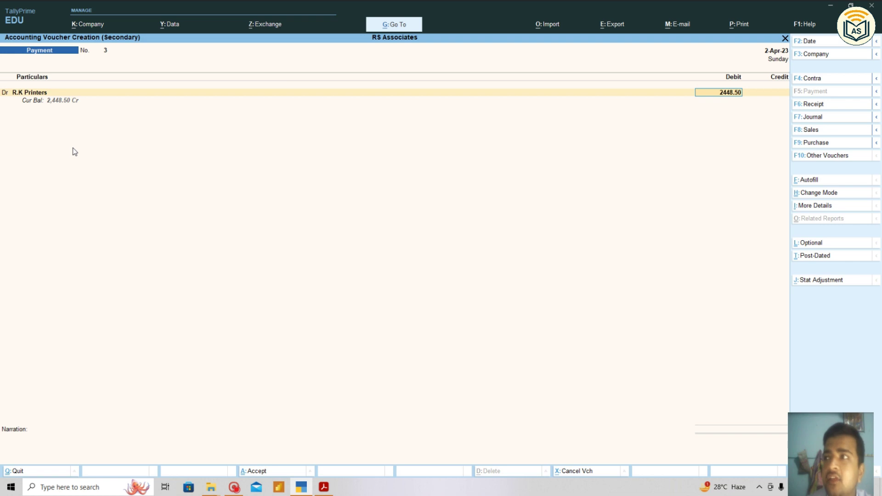
key("Return")
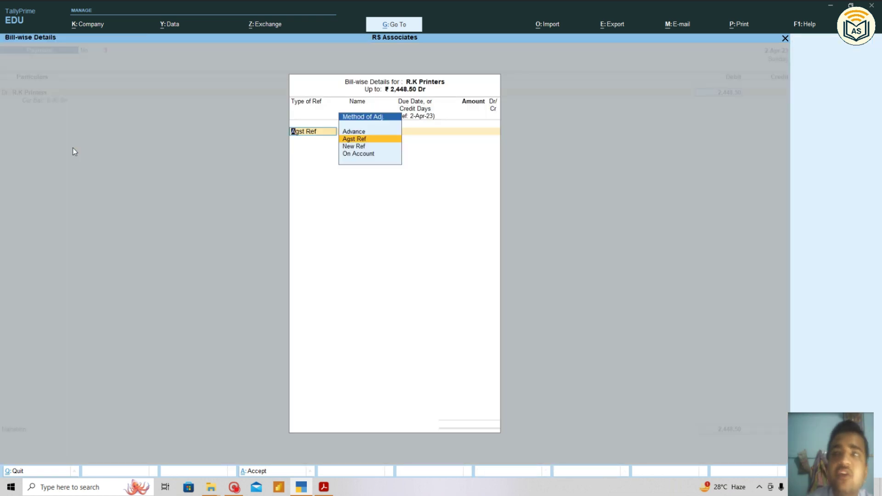
Settle the payment by Agst Ref against the pending bill "380 dt. 21.11.2022" for its full amount
key("Return")
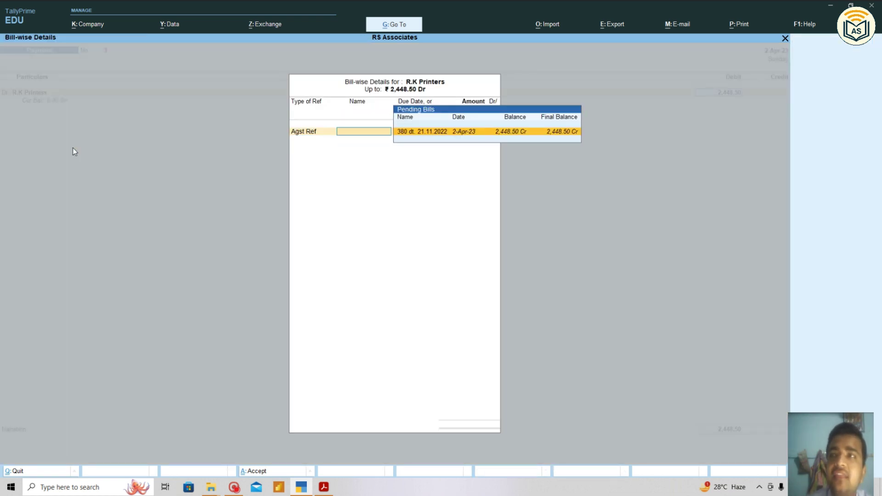
key("Return")
key("Return")
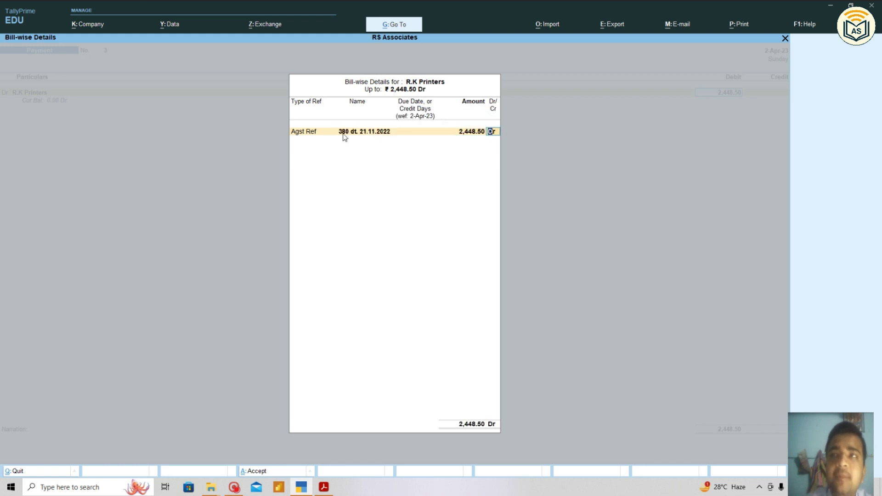
key("Return")
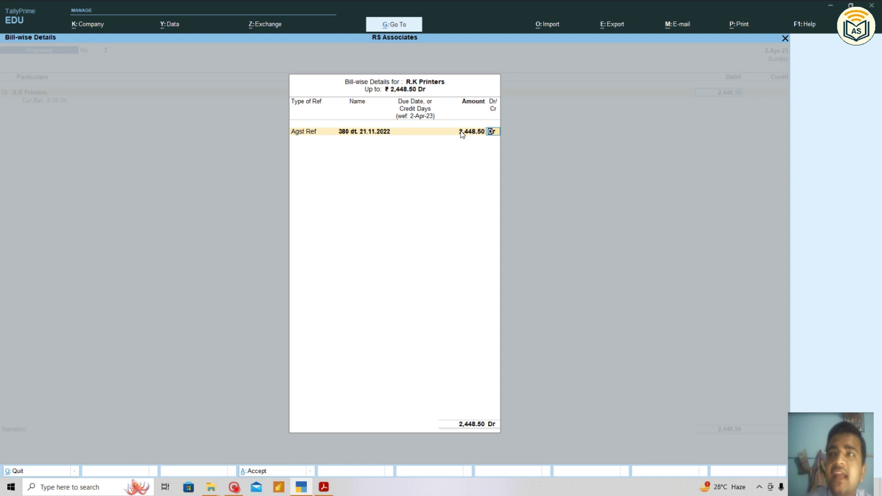
key("Return")
Credit Cash with 2,448.50 in the payment voucher
type("Cas")
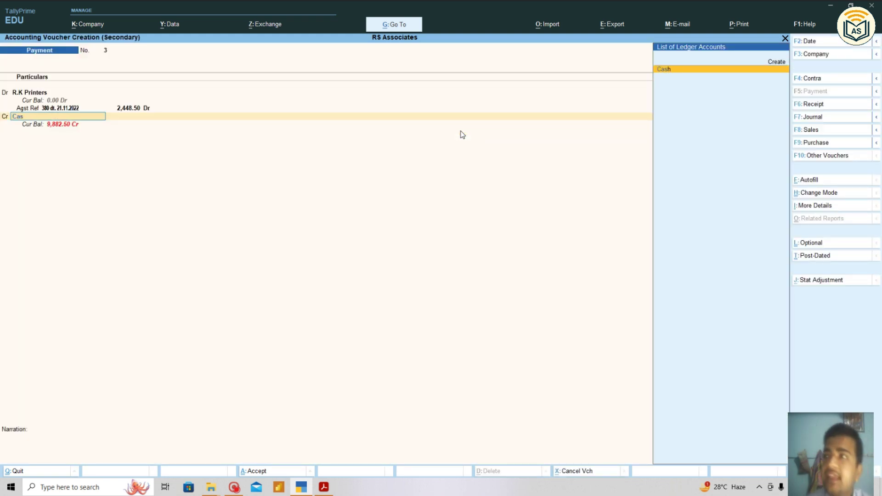
key("Return")
key("Return")
key("Return")
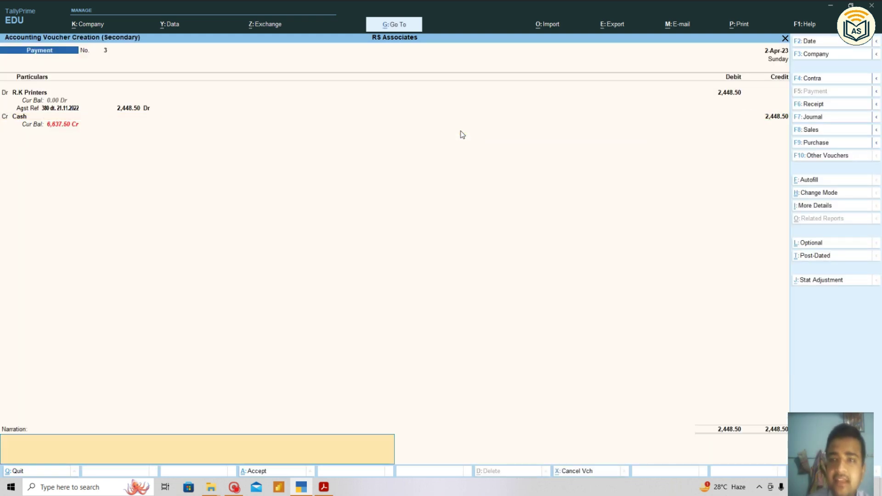
Enter the narration "Being cash paid" and save the R.K Printers payment voucher
type("Being cahs")
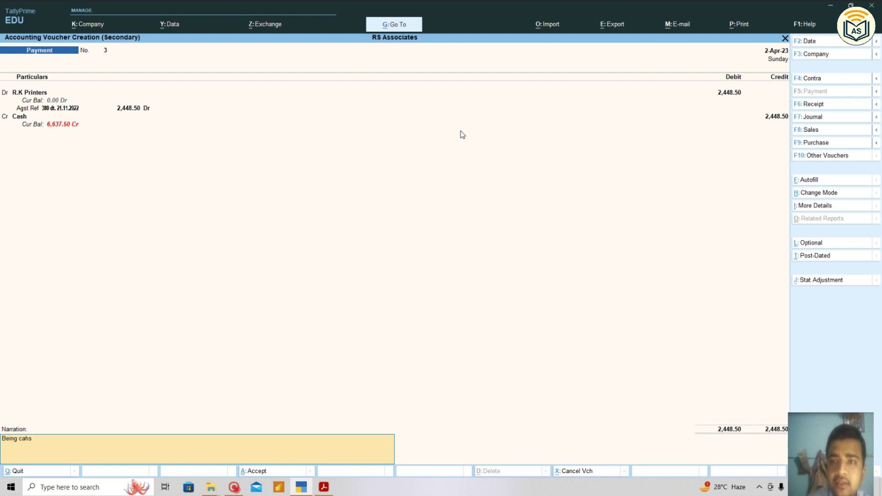
type("sh")
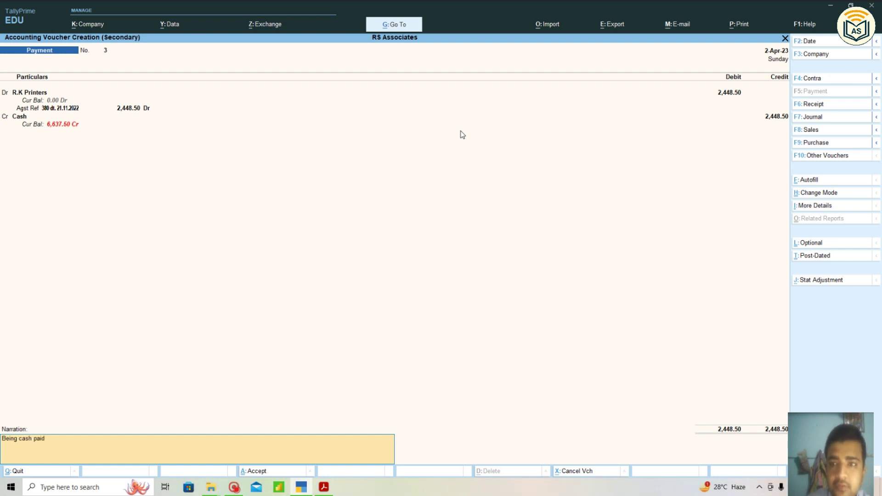
type(" paid")
key("Return")
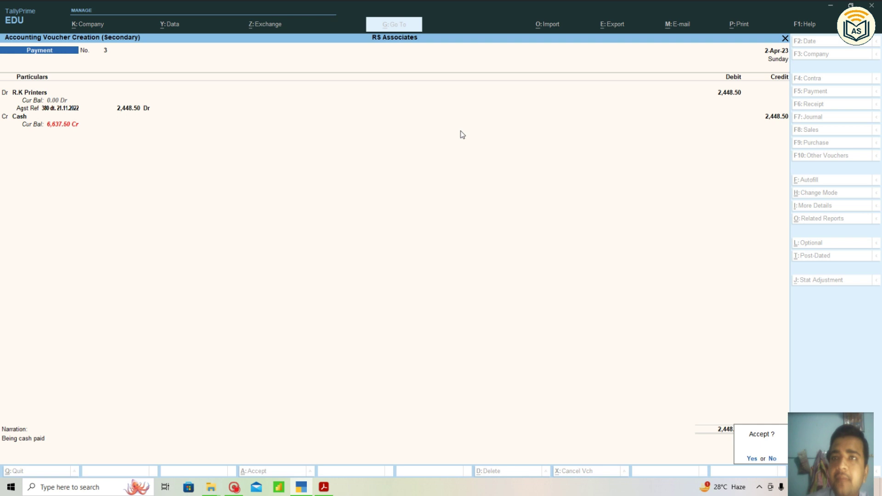
key("y")
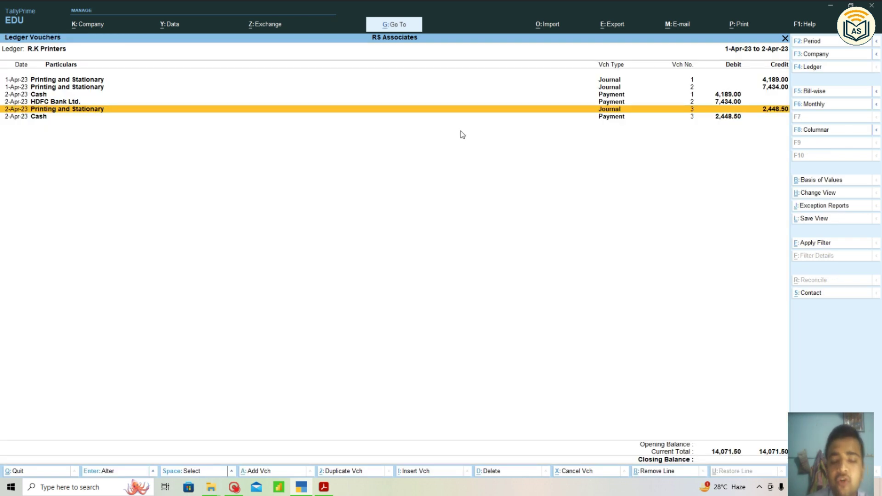
Check R.K Printers' bill-wise outstandings, and compare the bill references in journal no. 3 and payment no. 3
key("F5")
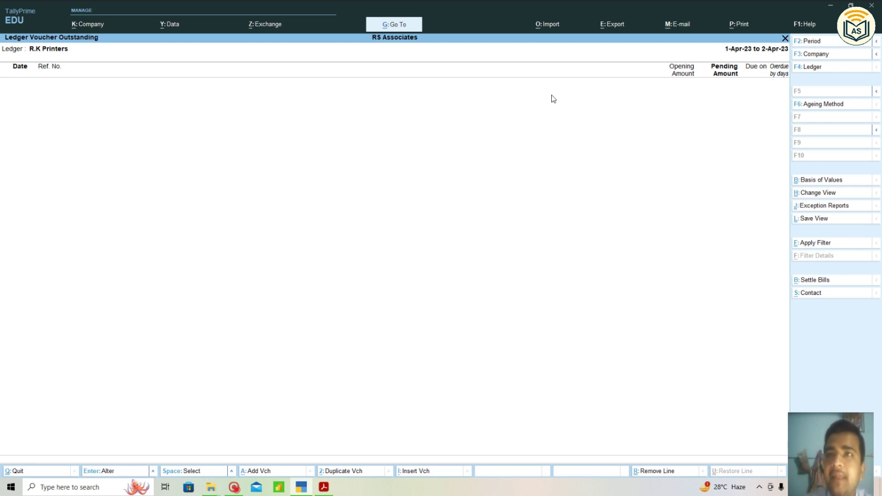
key("Escape")
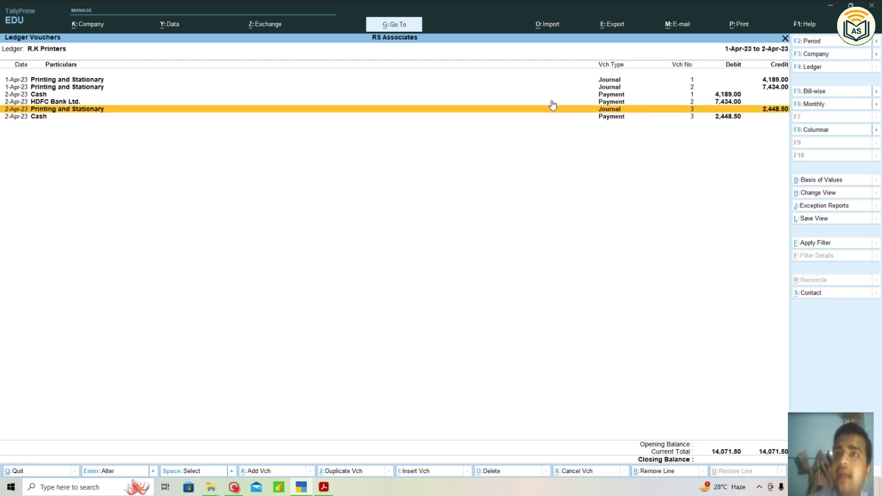
key("Return")
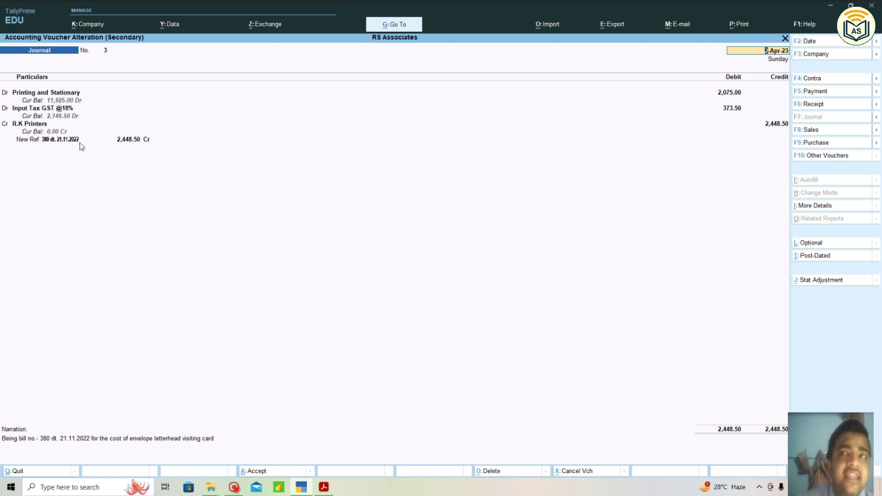
key("Escape")
key("Return")
key("Down")
key("Return")
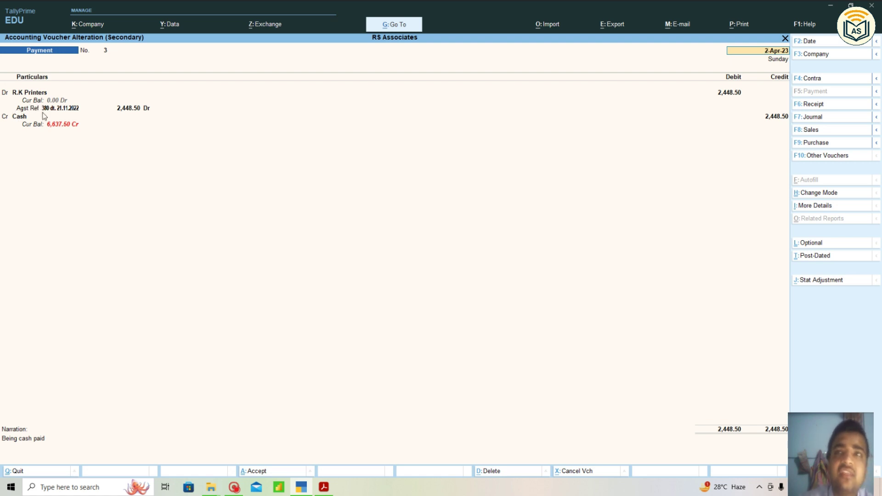
key("Escape")
key("y")
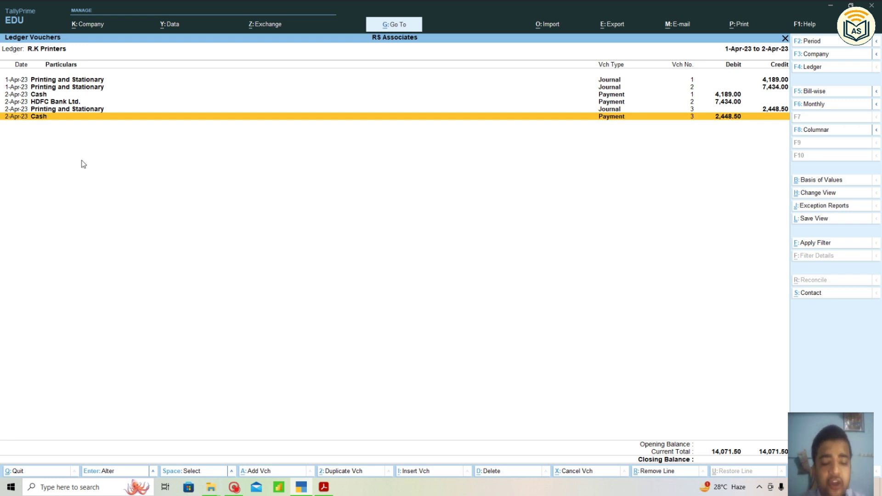
Add another payment voucher from the ledger report and debit R.K Printers with 5000
key("alt+a")
key("Return")
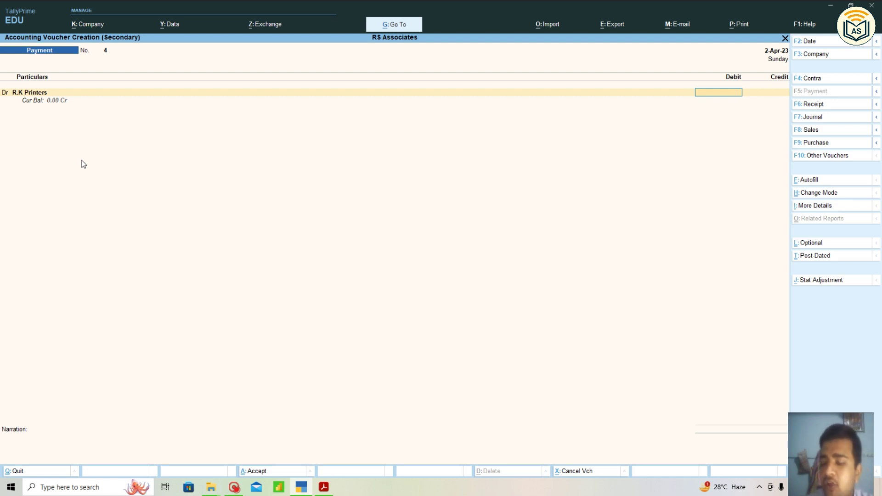
type("5000")
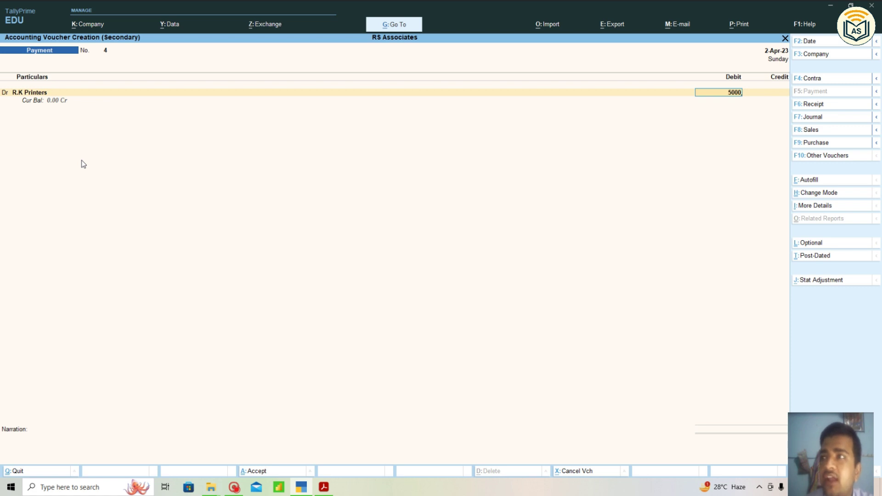
key("Return")
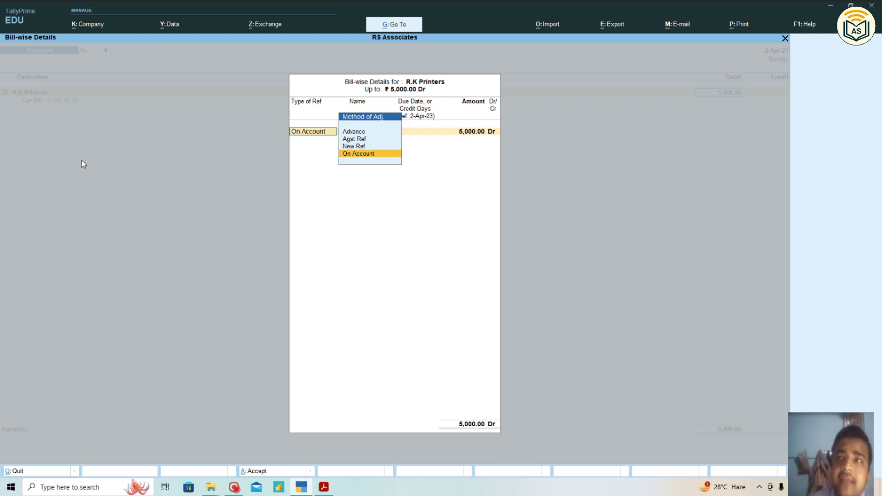
Allocate the full 5,000.00 payment to R.K Printers as On Account in the bill-wise details
left_click(349, 154)
key("Return")
key("Return")
key("Return")
Credit Cash with 5,000.00 and save the payment voucher with the narration "Being cash paid"
key("Return")
key("Return")
key("Return")
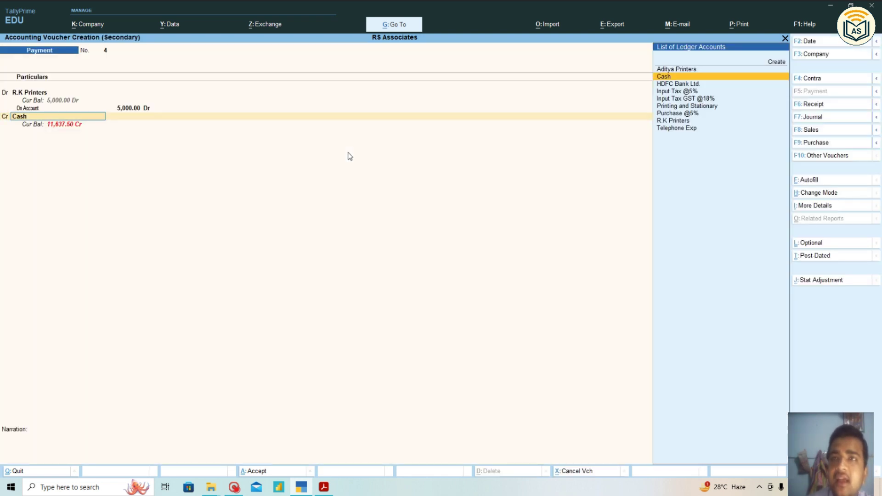
type("Being cash paid")
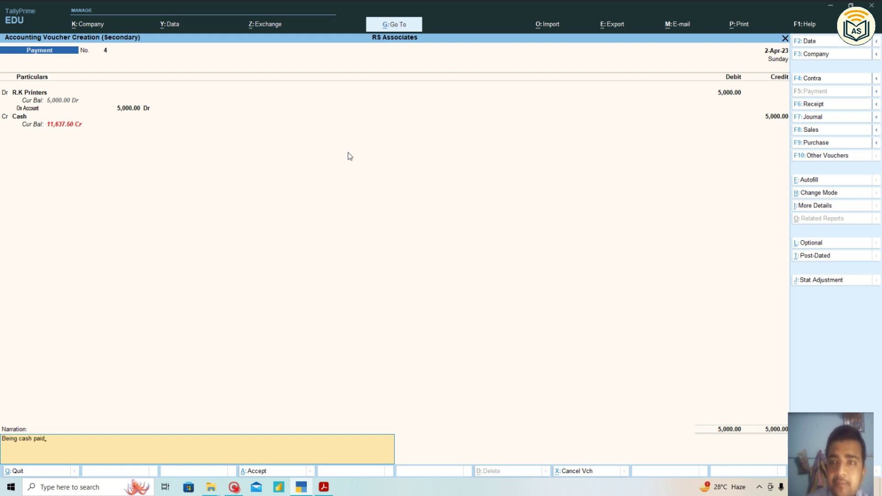
key("Return")
View R.K Printers' bill-wise outstandings and expand the On Account entry to see its payment voucher details
key("F5")
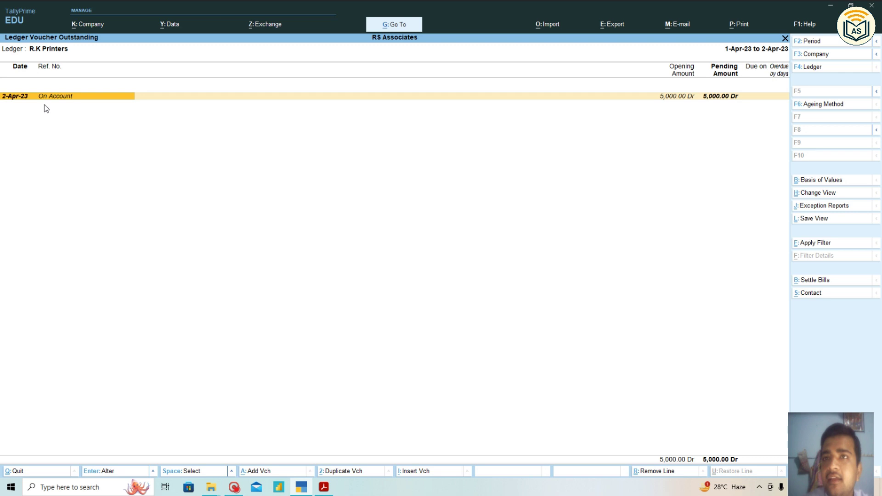
key("shift+Return")
key("shift+Return")
key("shift+Return")
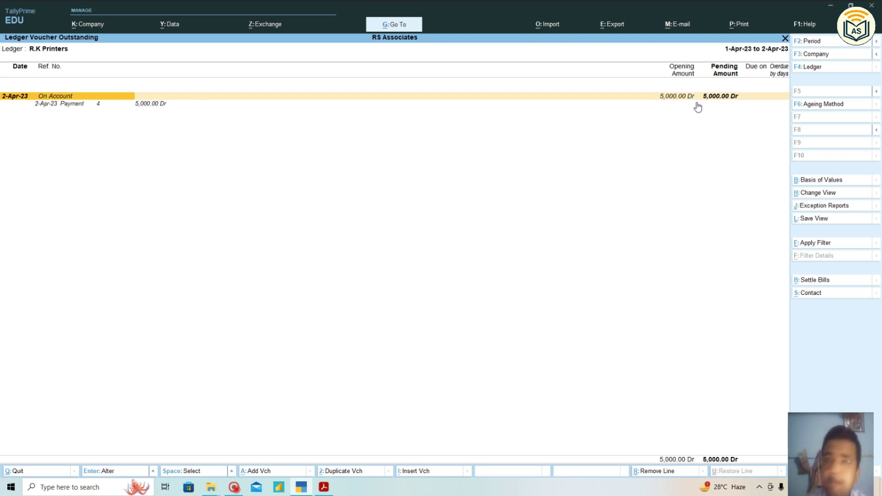
key("Escape")
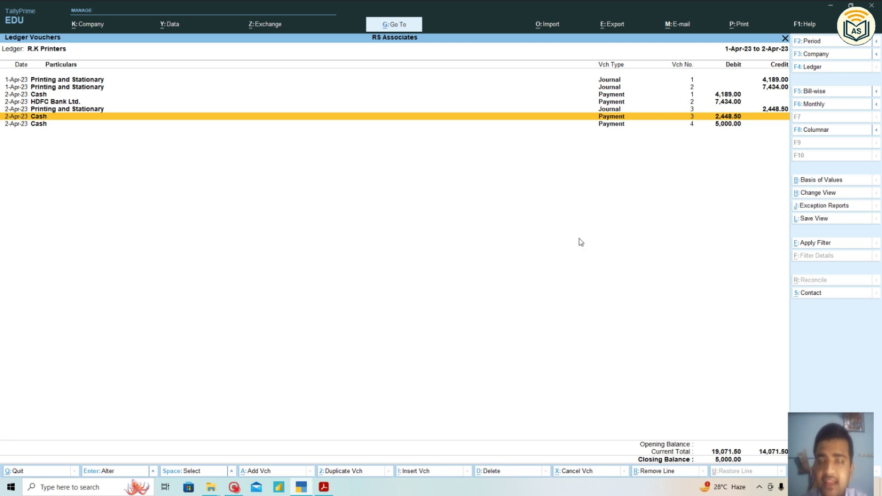
Add a further payment voucher from the ledger report and debit R.K Printers with 3500
key("Down")
key("alt+a")
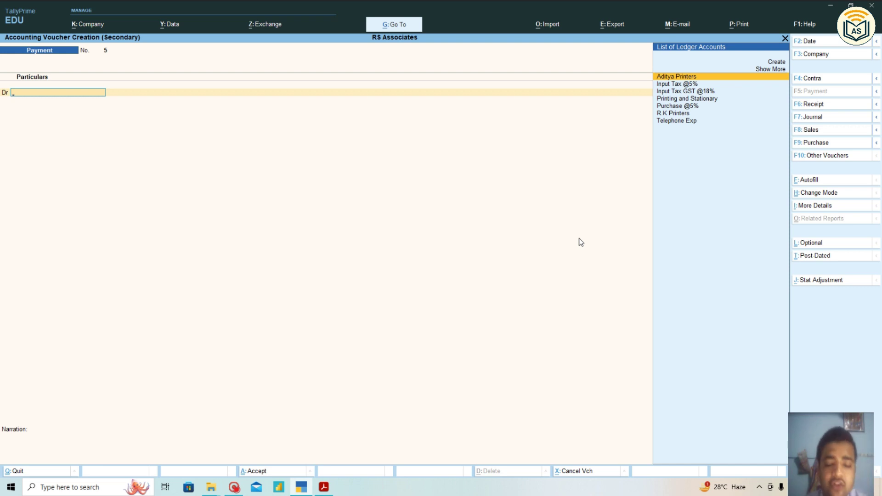
key("ctrl+r")
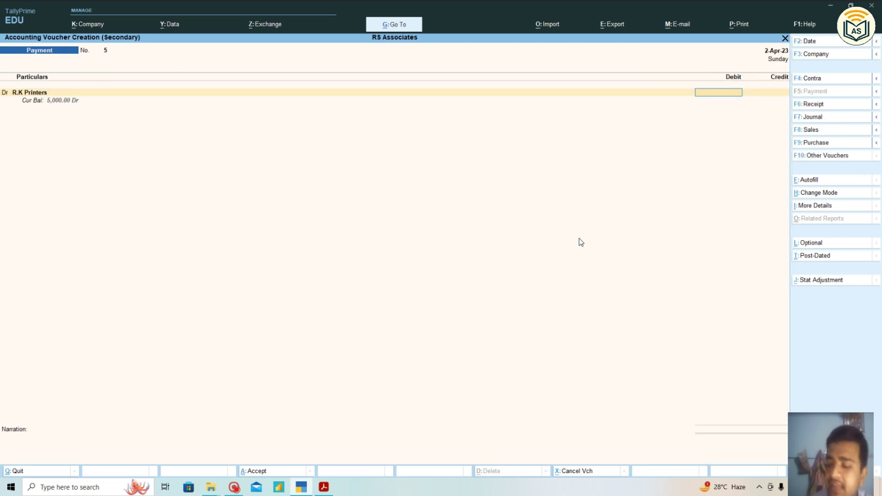
type("3500")
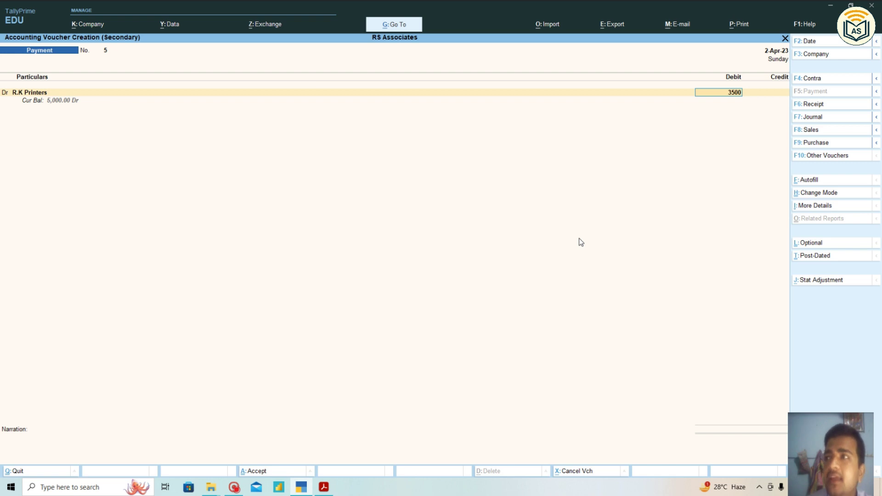
key("Return")
Allocate the full 3,500.00 payment to R.K Printers as an Advance, keeping the suggested reference name
key("Up")
key("Up")
key("Up")
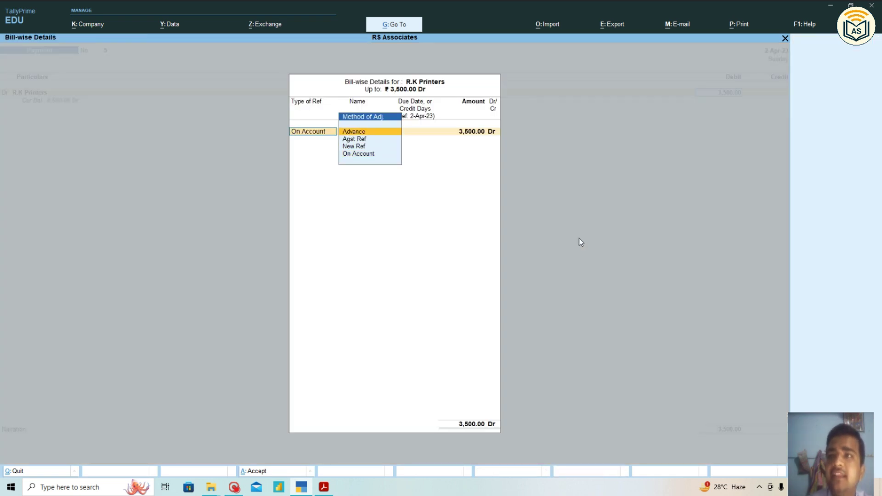
key("Return")
key("Return")
key("Return")
key("Return")
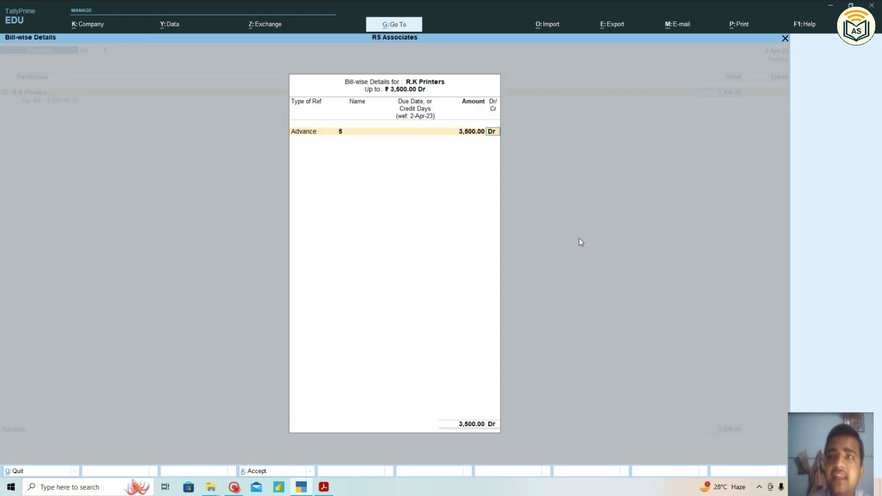
key("Return")
key("Return")
Credit Cash with 3,500.00, reuse the previous narration "Being cash paid" and save the payment voucher
key("Return")
key("Return")
key("Return")
key("Return")
key("ctrl+r")
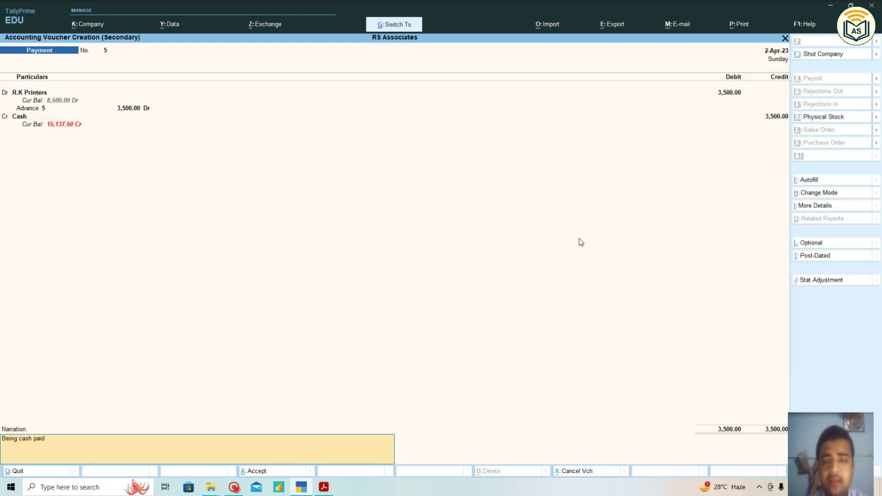
key("Return")
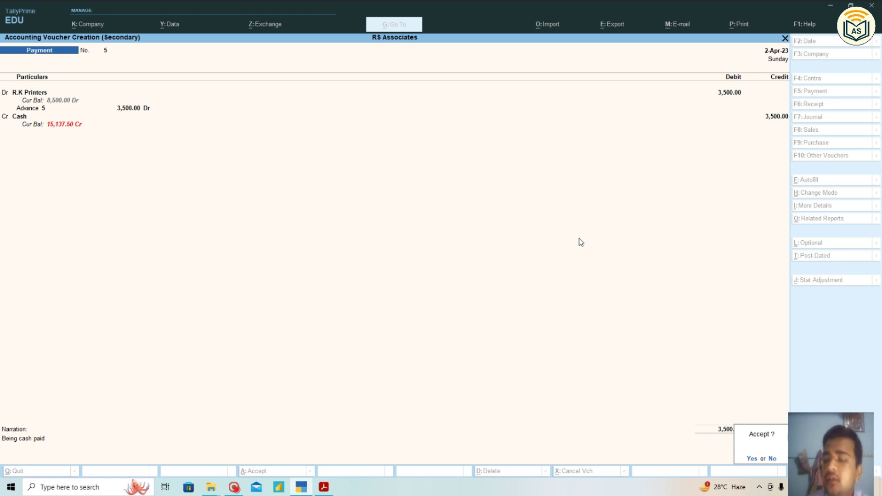
key("Return")
View R.K Printers' bill-wise outstandings to compare the Advance and On Account entries
key("F5")
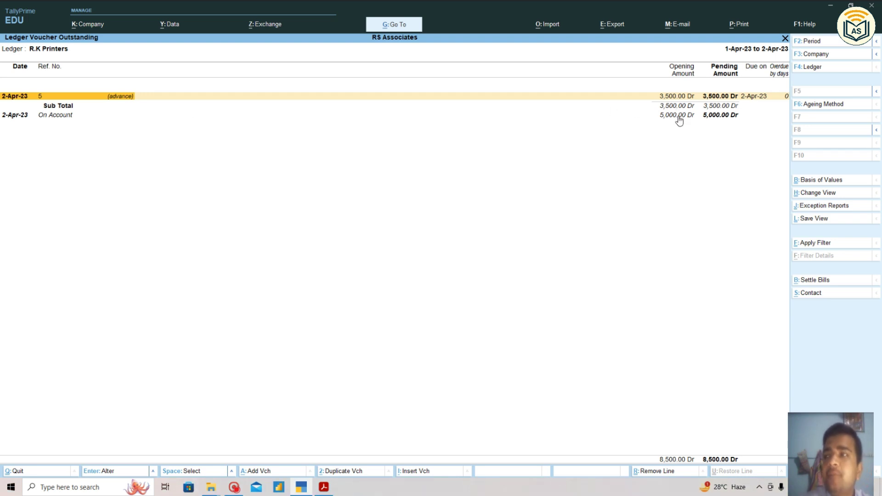
left_click(648, 116)
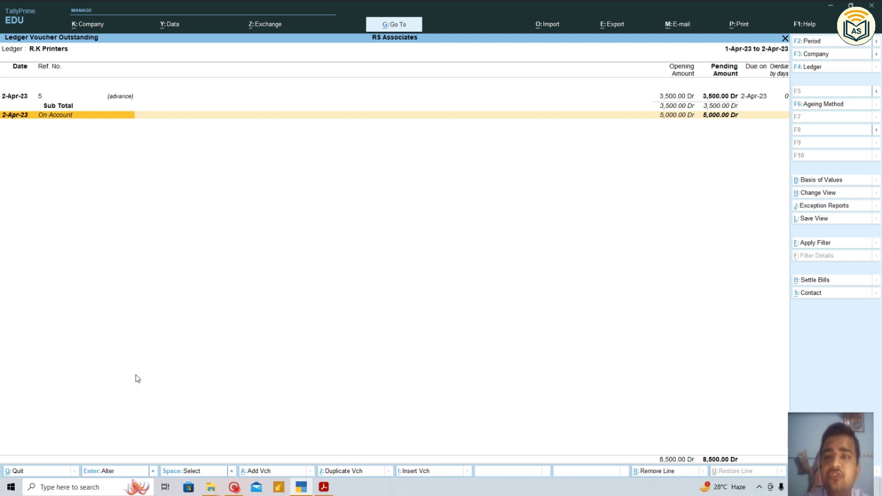
left_click(234, 488)
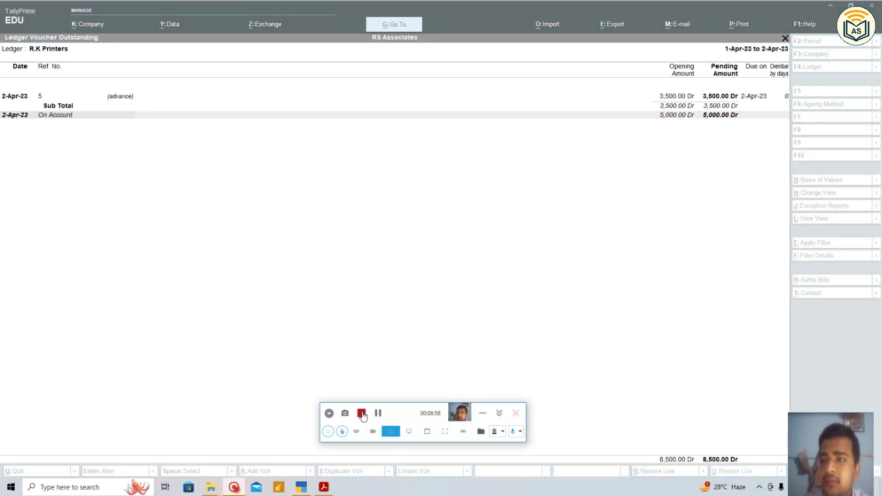